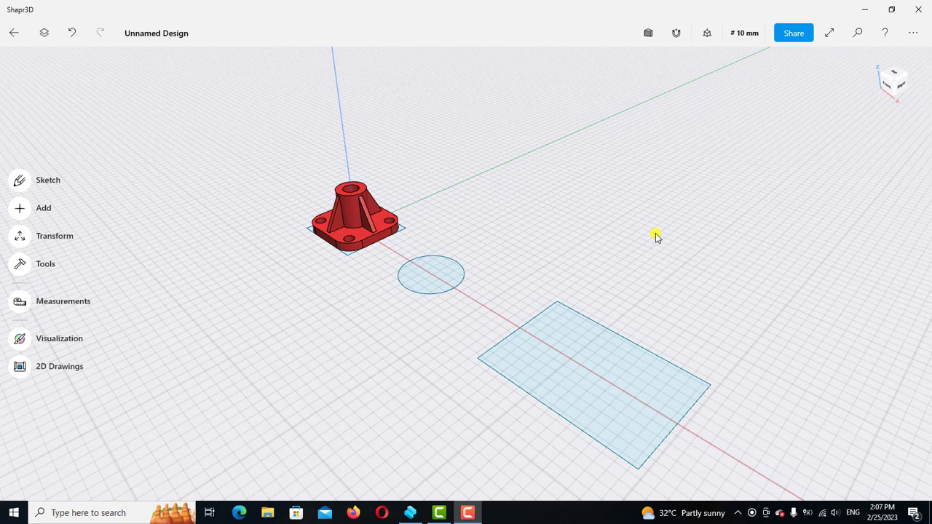
# Zoom in on the red bracket and orbit to a top-down view until the grid reads 1 mm
pyautogui.scroll(2, 366, 214)
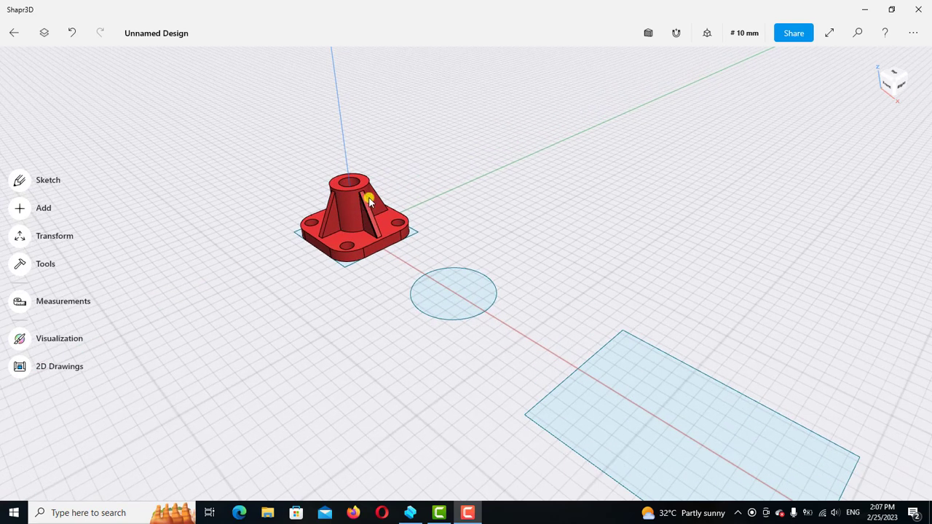
pyautogui.scroll(-1, 459, 191)
pyautogui.scroll(-1, 580, 264)
pyautogui.scroll(-1, 546, 218)
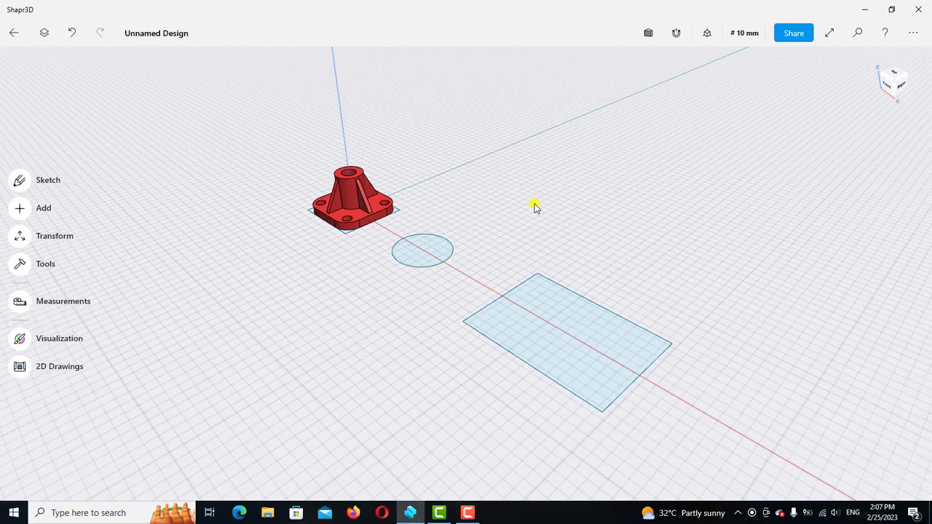
pyautogui.scroll(-1, 527, 206)
pyautogui.scroll(2, 436, 233)
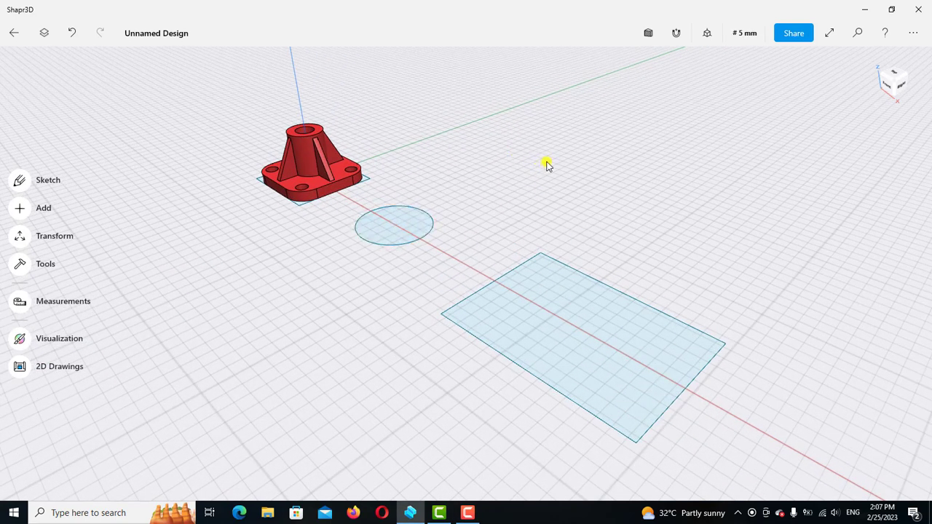
pyautogui.scroll(2, 553, 166)
pyautogui.moveTo(575, 169)
pyautogui.mouseDown(button='right')
pyautogui.moveTo(358, 185)
pyautogui.moveTo(487, 141)
pyautogui.moveTo(567, 84)
pyautogui.mouseUp(button='right')
pyautogui.scroll(2, 451, 225)
pyautogui.scroll(2, 429, 167)
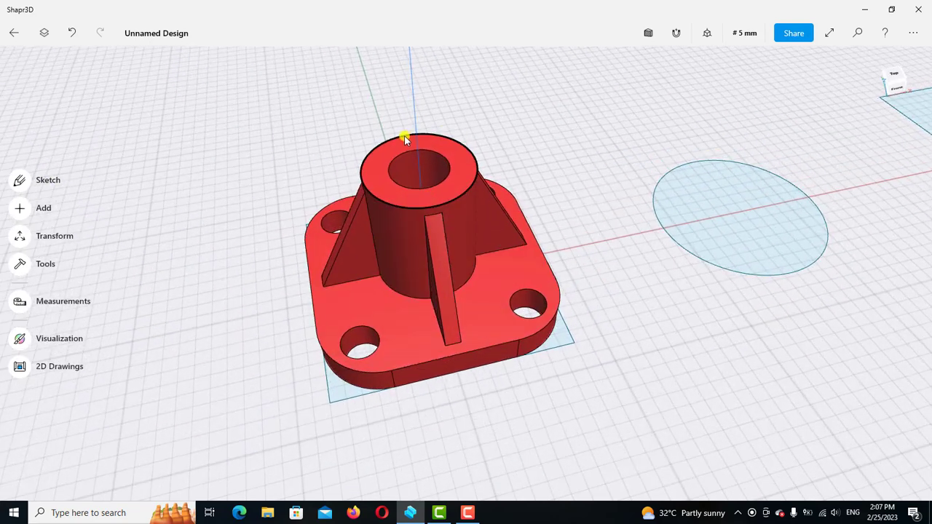
pyautogui.scroll(2, 371, 153)
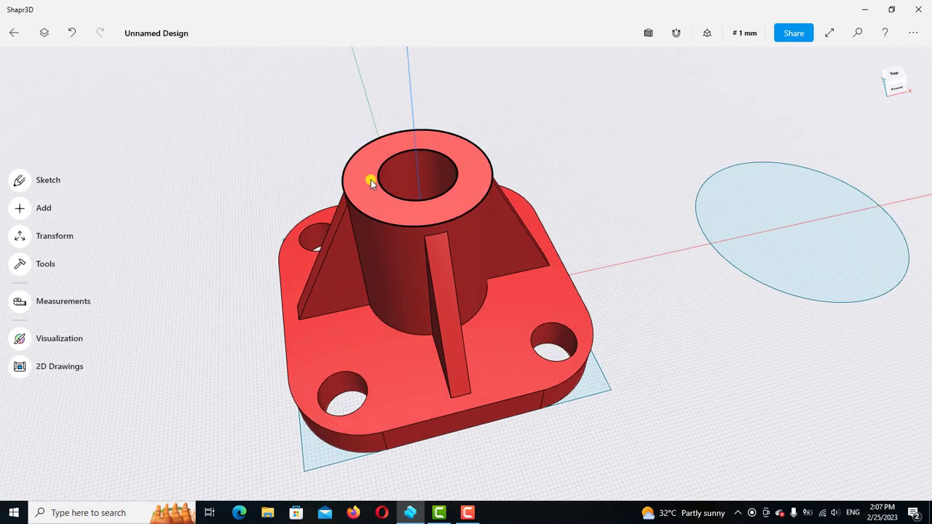
pyautogui.scroll(2, 370, 179)
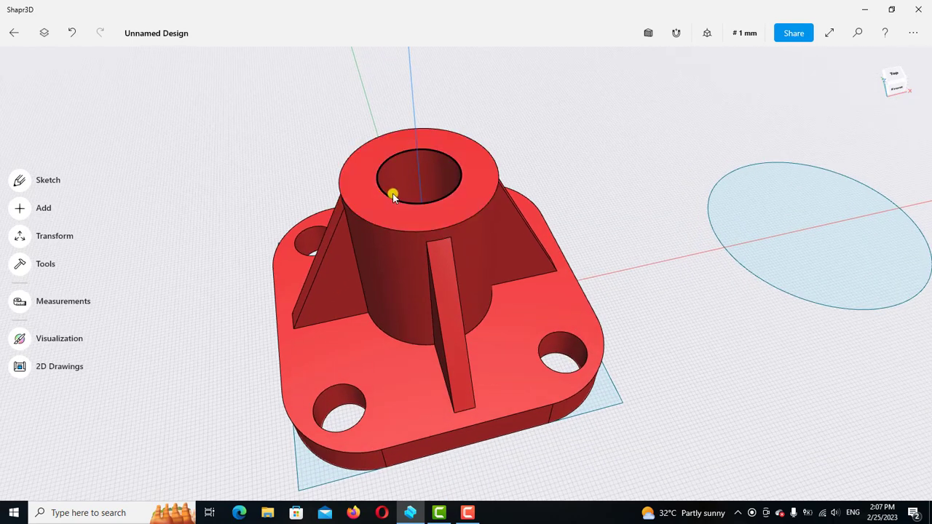
pyautogui.click(753, 33)
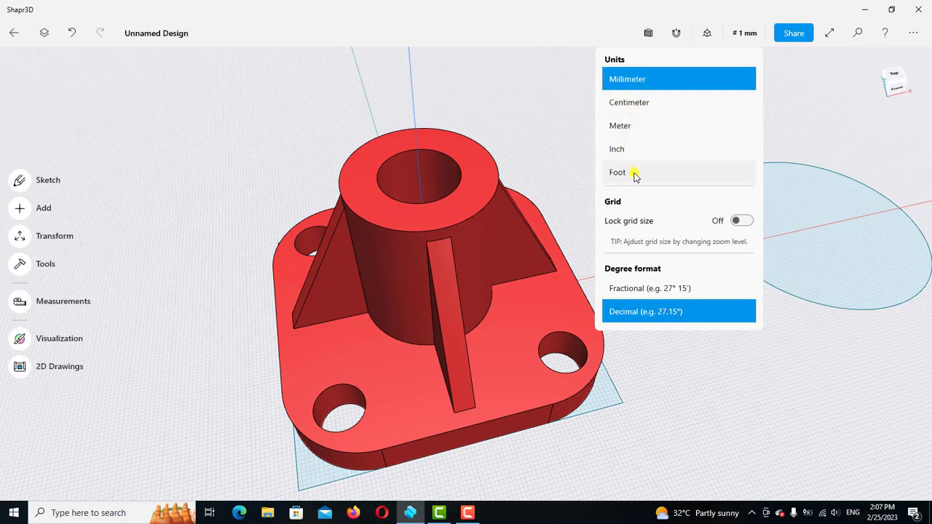
pyautogui.click(537, 93)
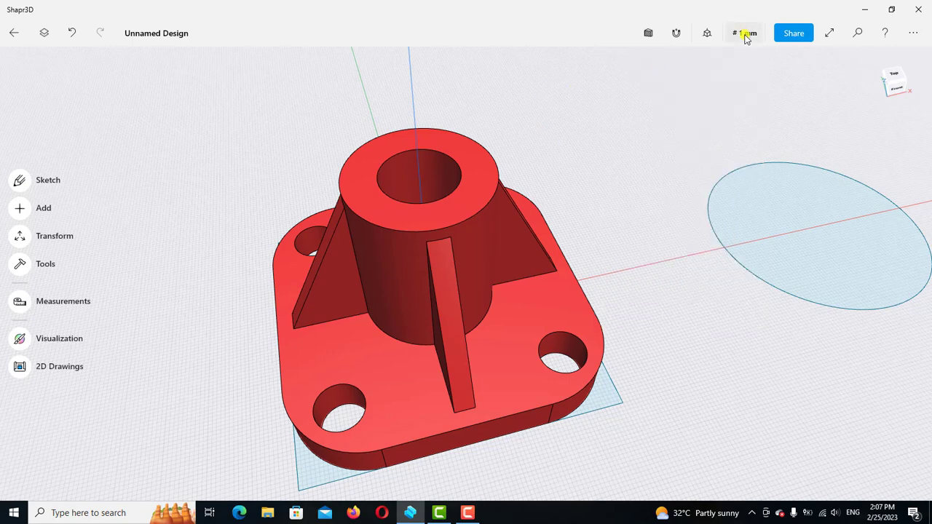
pyautogui.moveTo(539, 133); pyautogui.dragTo(542, 131, button='middle')
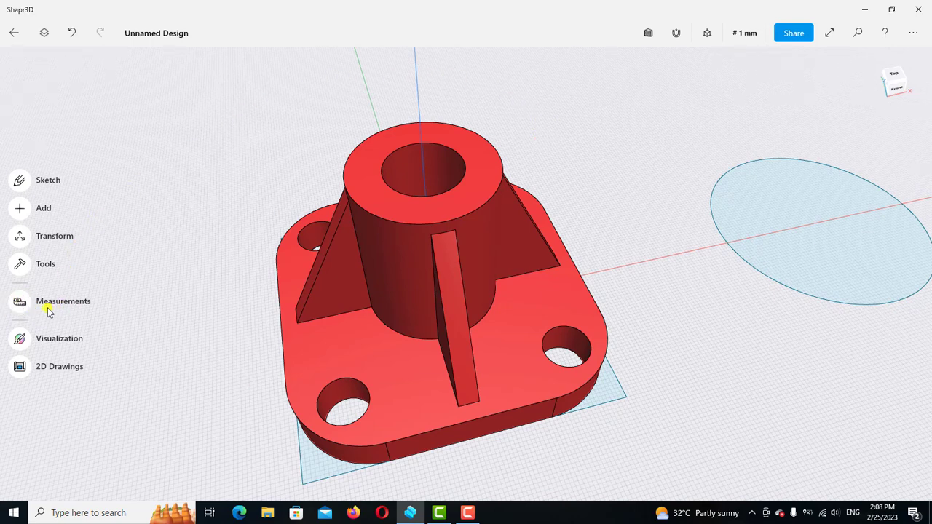
# Enable Measurements and measure the cylinder boss top face area, 653.4513 mm²
pyautogui.click(20, 302)
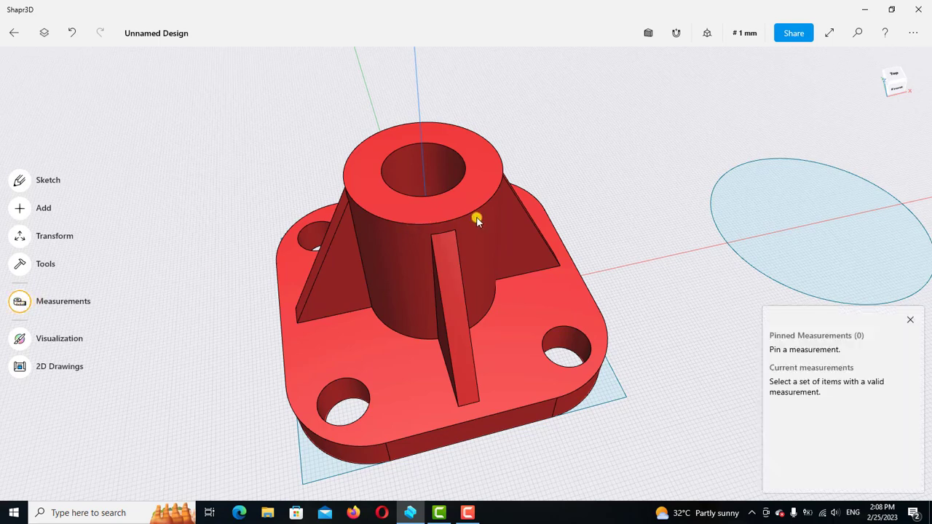
pyautogui.scroll(1, 483, 207)
pyautogui.scroll(1, 484, 152)
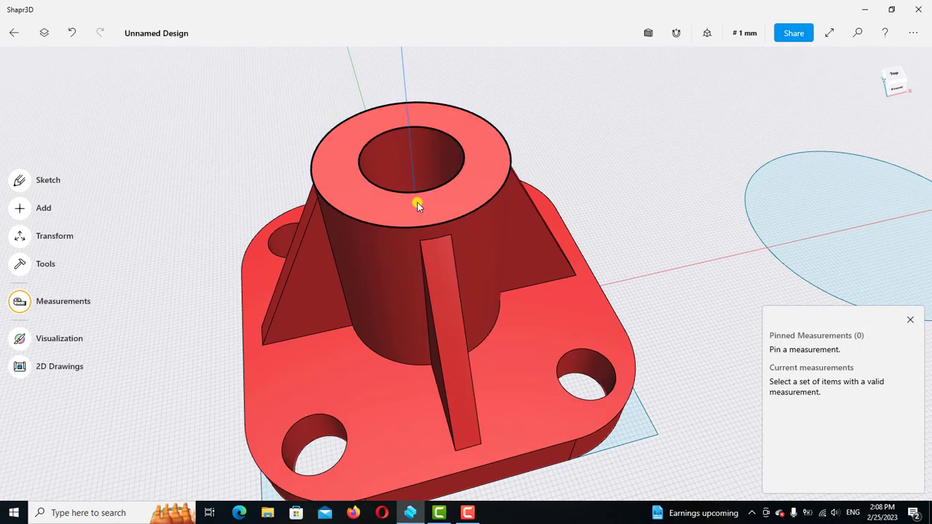
pyautogui.click(447, 201)
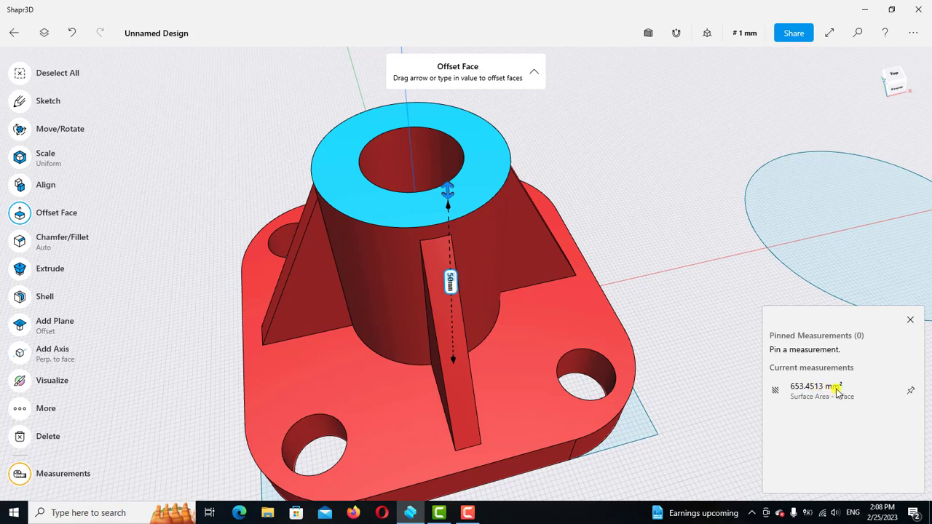
pyautogui.press('Escape')
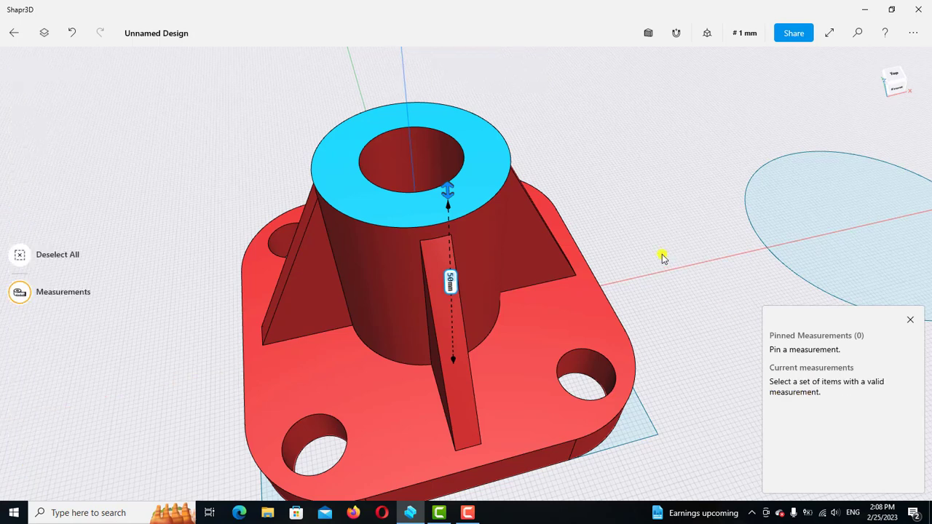
pyautogui.press('Escape')
pyautogui.moveTo(657, 181); pyautogui.dragTo(684, 296, button='right')
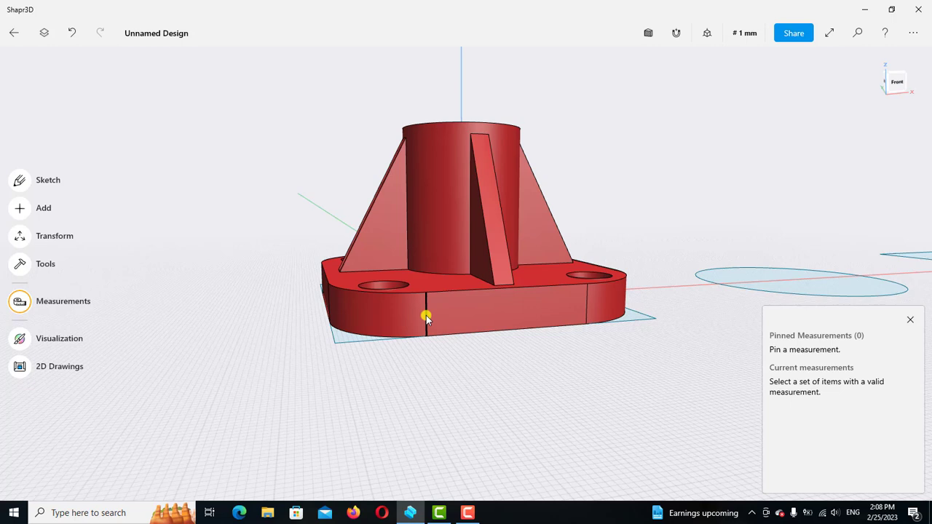
# Measure a vertical base edge at 10 mm, then orbit and zoom to the bracket's top face
pyautogui.click(425, 315)
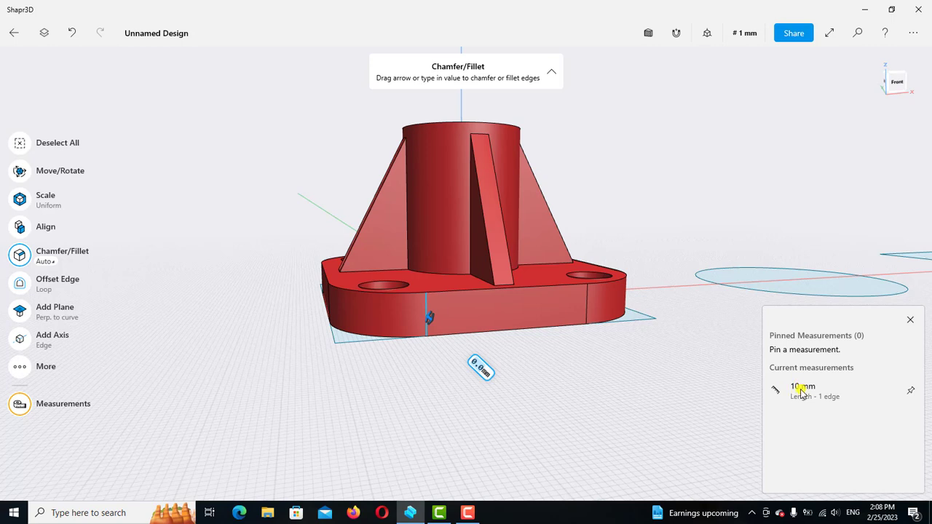
pyautogui.click(630, 393)
pyautogui.scroll(-3, 640, 235)
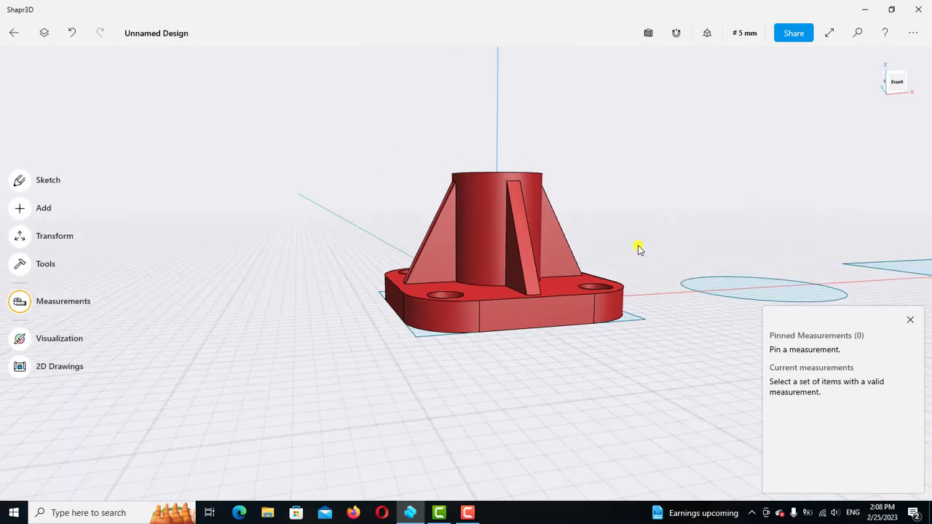
pyautogui.moveTo(638, 249)
pyautogui.mouseDown(button='right')
pyautogui.moveTo(604, 252)
pyautogui.moveTo(593, 276)
pyautogui.mouseUp(button='right')
pyautogui.scroll(2, 591, 284)
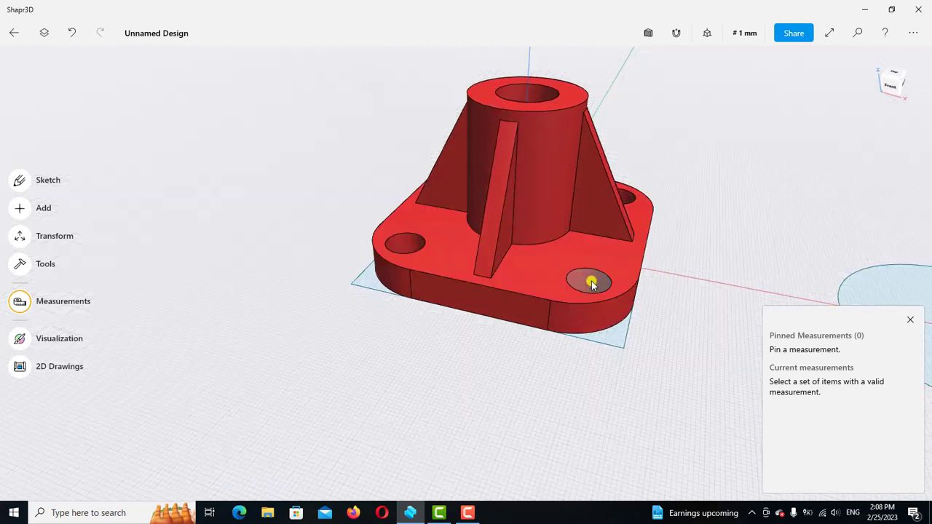
pyautogui.scroll(1, 591, 284)
pyautogui.scroll(1, 592, 275)
pyautogui.scroll(1, 590, 271)
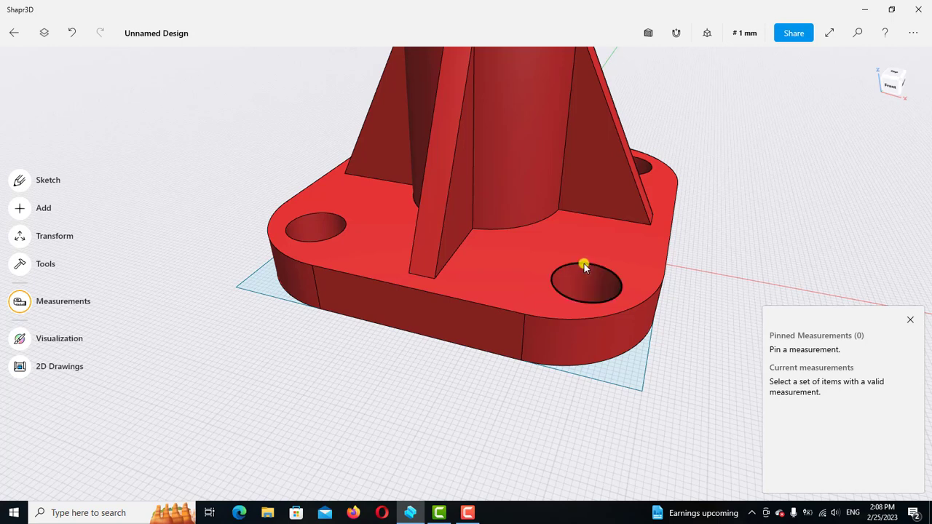
# Measure a mounting hole rim: 12 mm diameter and 37.6991 mm edge length
pyautogui.click(584, 263)
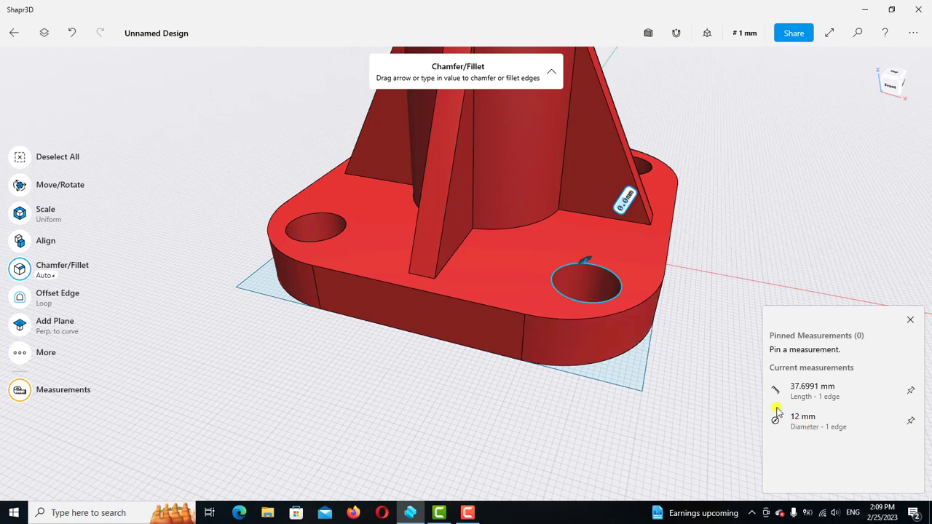
pyautogui.click(578, 271)
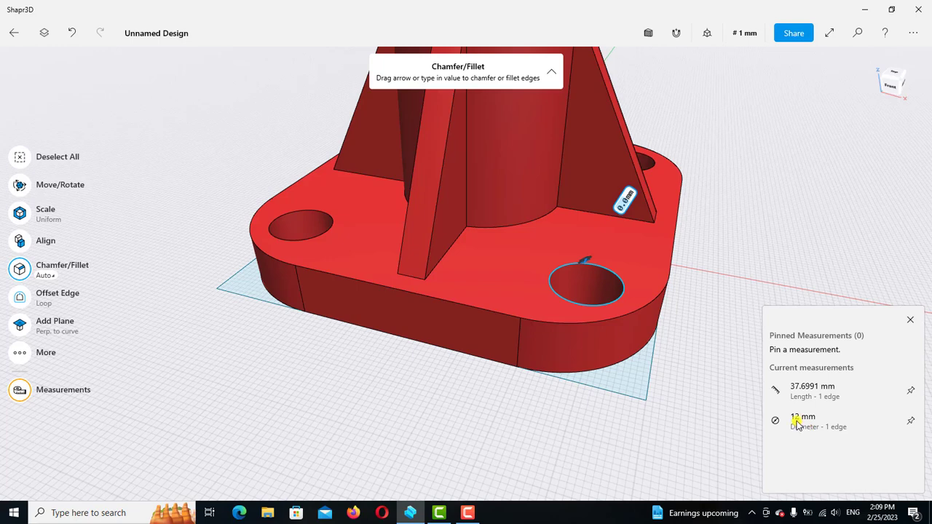
pyautogui.scroll(-4, 349, 343)
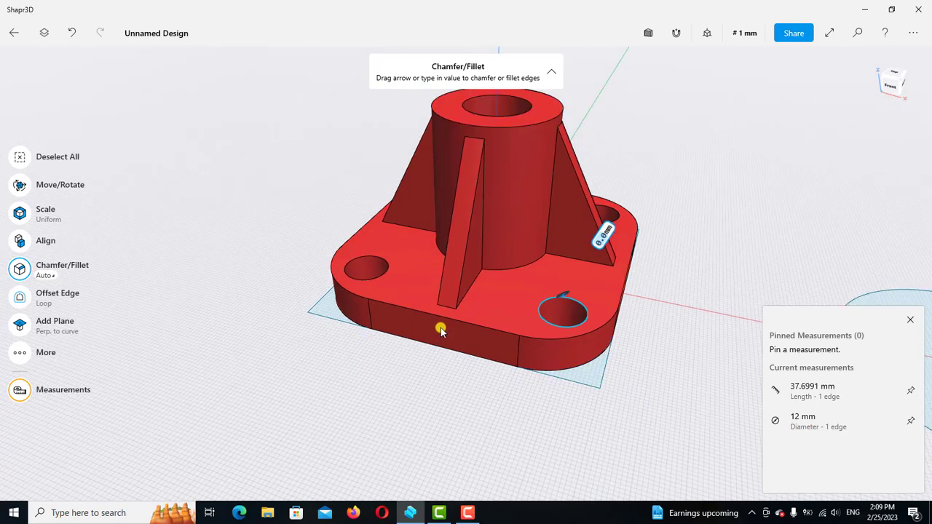
pyautogui.moveTo(441, 327); pyautogui.dragTo(587, 354, button='right')
pyautogui.scroll(2, 553, 327)
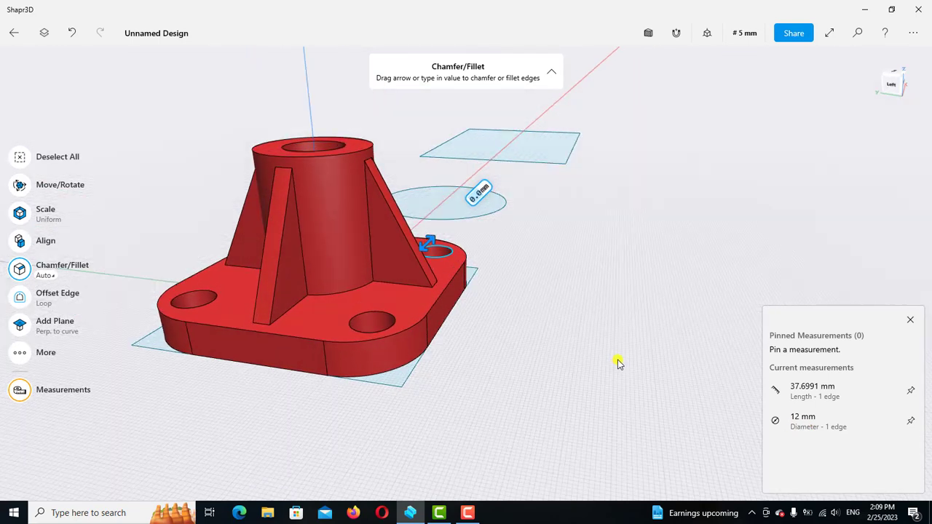
pyautogui.scroll(2, 486, 270)
pyautogui.scroll(2, 437, 254)
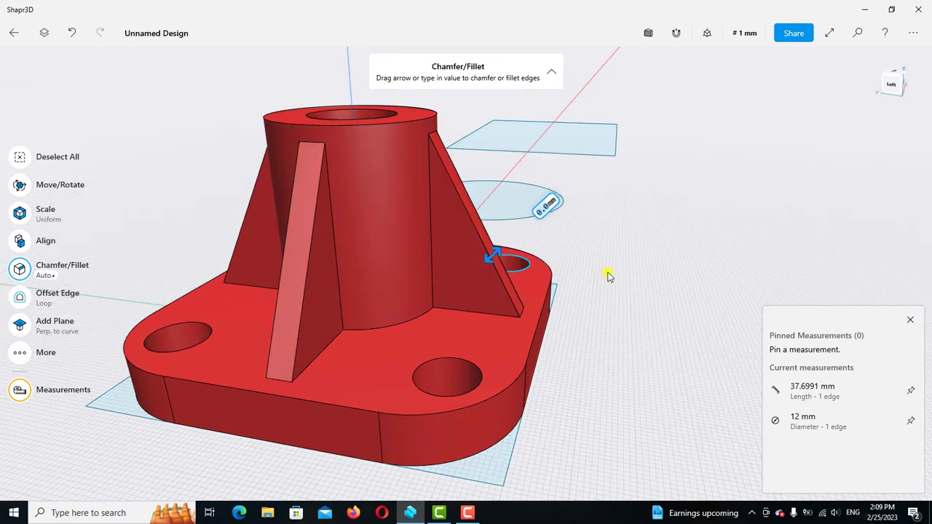
pyautogui.press('Escape')
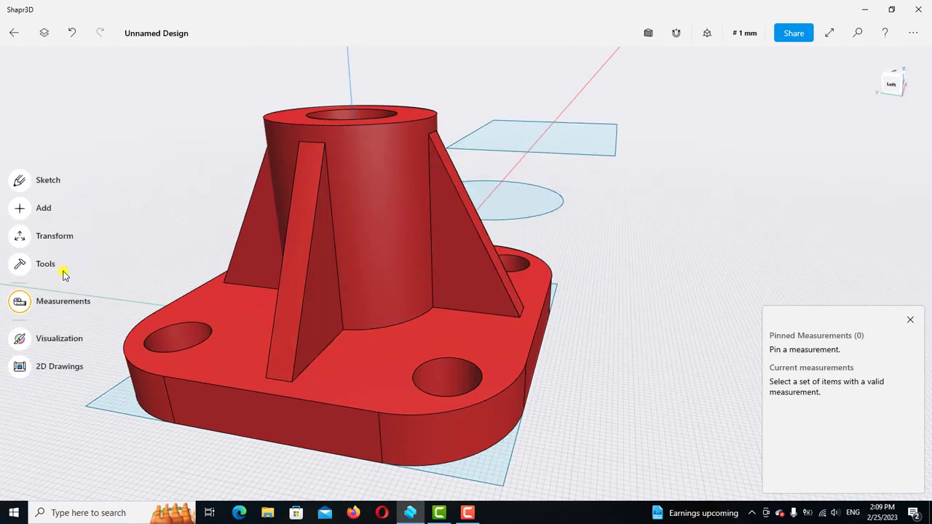
# Measure the rib–cylinder edge at 37.0616 mm and turn the view toward the flat circle
pyautogui.click(431, 267)
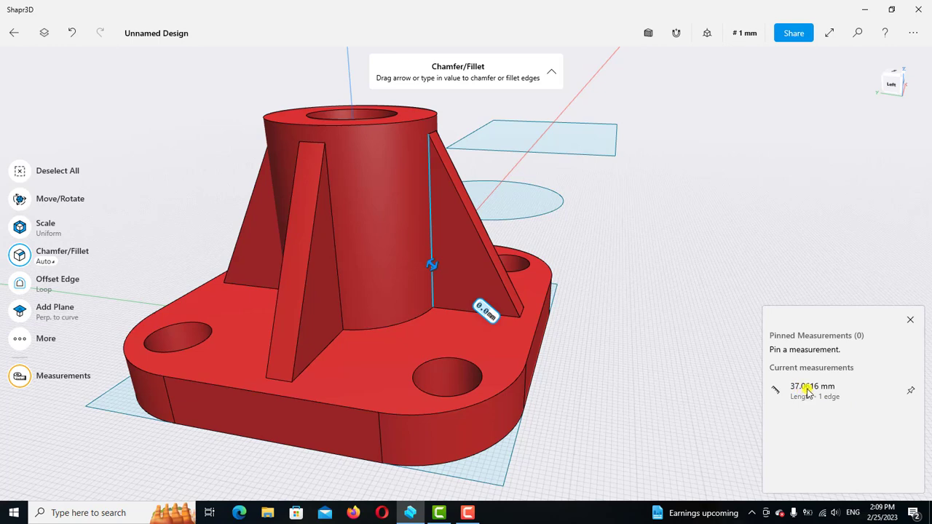
pyautogui.scroll(-3, 613, 233)
pyautogui.moveTo(663, 243)
pyautogui.mouseDown(button='right')
pyautogui.moveTo(626, 239)
pyautogui.moveTo(637, 250)
pyautogui.mouseUp(button='right')
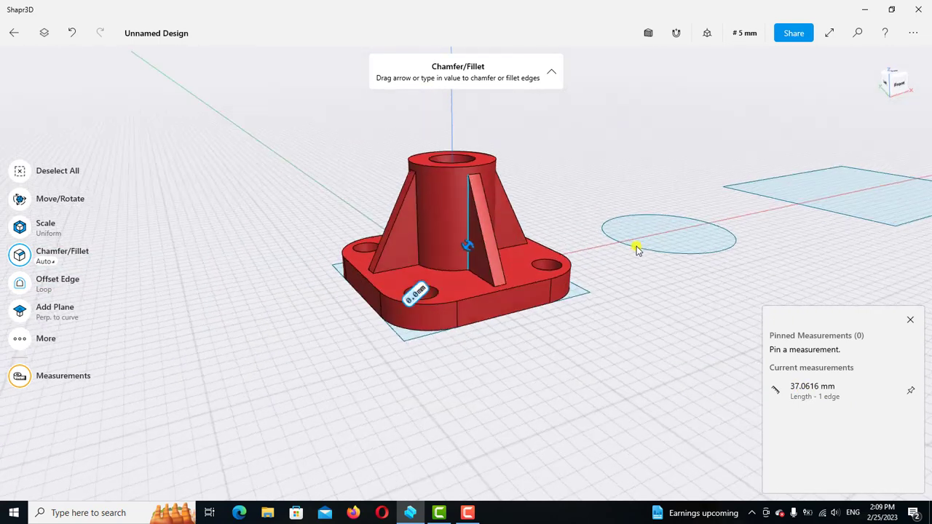
pyautogui.moveTo(530, 238)
pyautogui.mouseDown(button='right')
pyautogui.moveTo(484, 229)
pyautogui.moveTo(584, 144)
pyautogui.moveTo(534, 175)
pyautogui.moveTo(564, 138)
pyautogui.moveTo(593, 187)
pyautogui.mouseUp(button='right')
pyautogui.scroll(3, 568, 139)
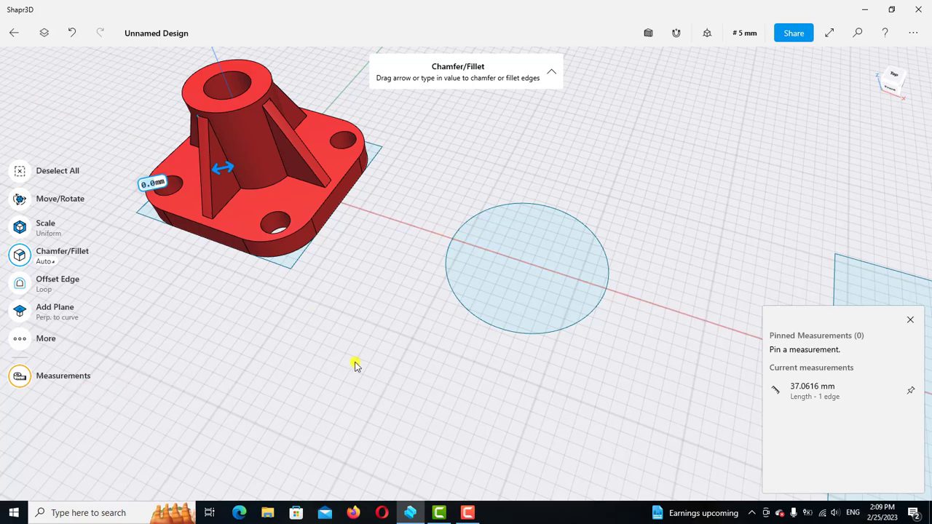
# Measure the flat circle's face area, 3490.4402 mm²
pyautogui.click(503, 258)
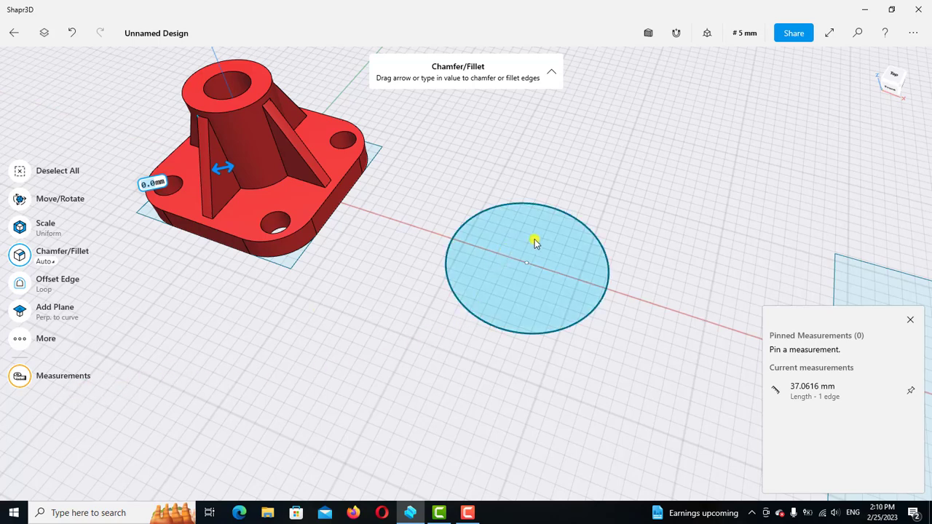
pyautogui.click(534, 243)
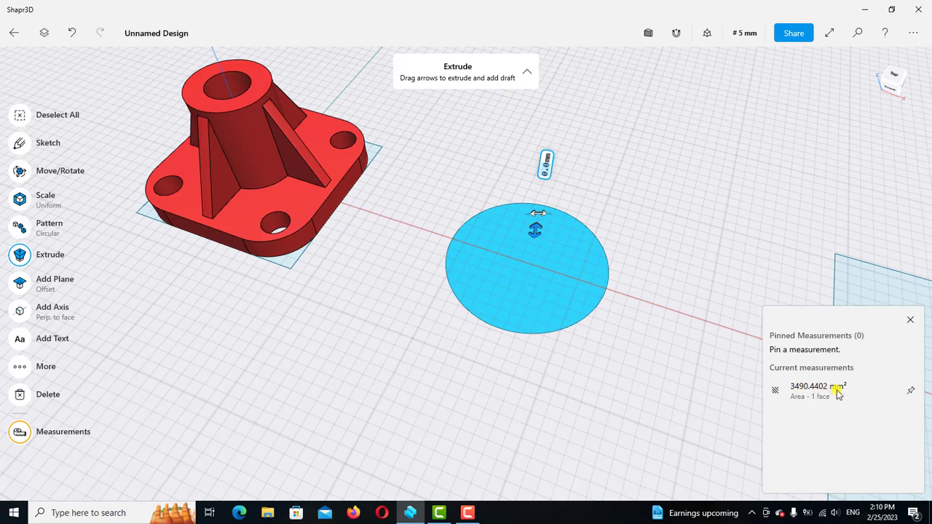
pyautogui.click(708, 250)
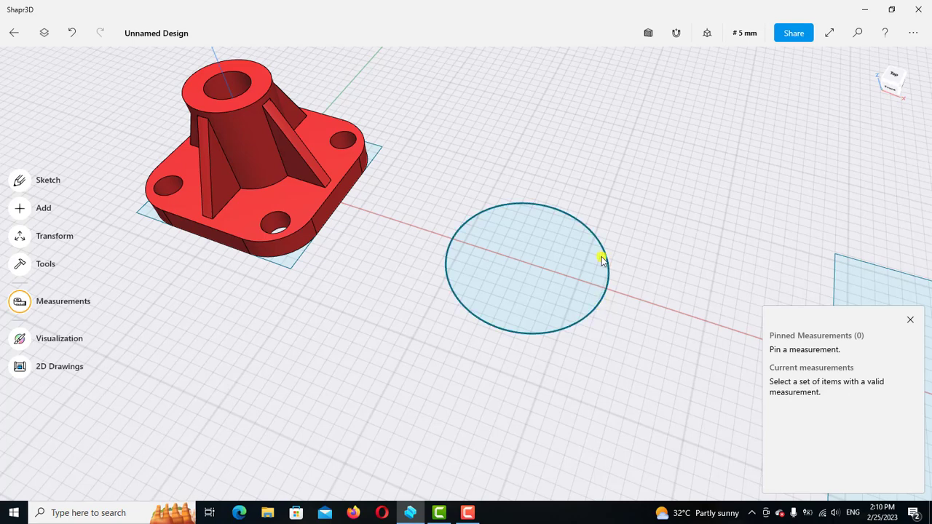
pyautogui.click(581, 327)
pyautogui.click(581, 328)
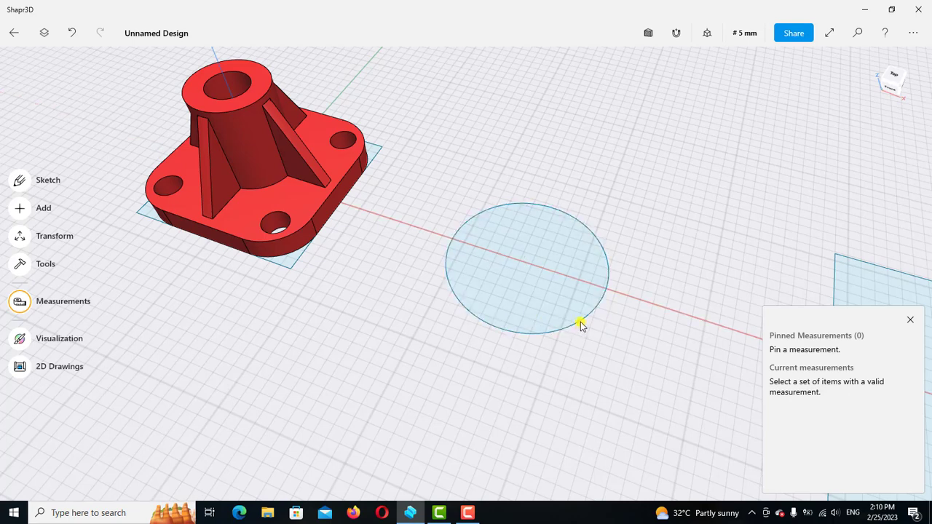
# Measure the circle edge's 209.433 mm length and 66.6646 mm diameter from a higher angle
pyautogui.click(580, 322)
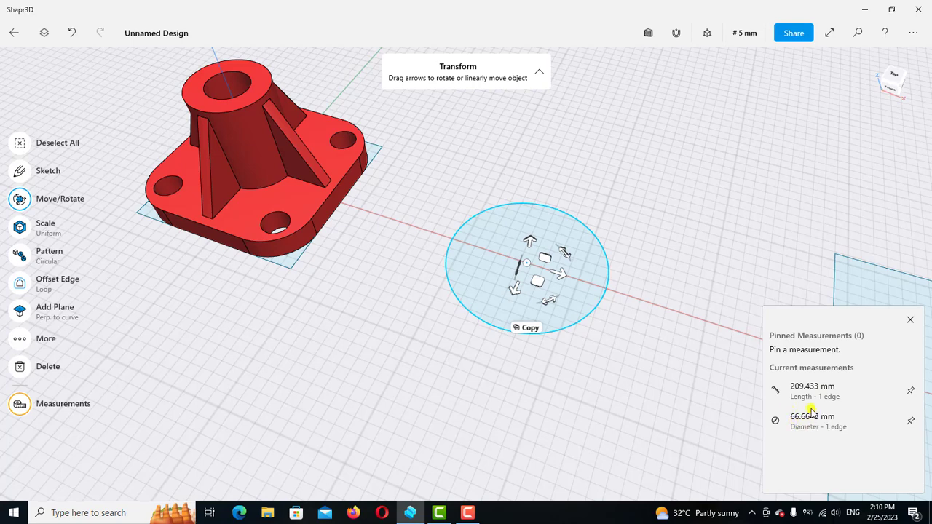
pyautogui.click(692, 271)
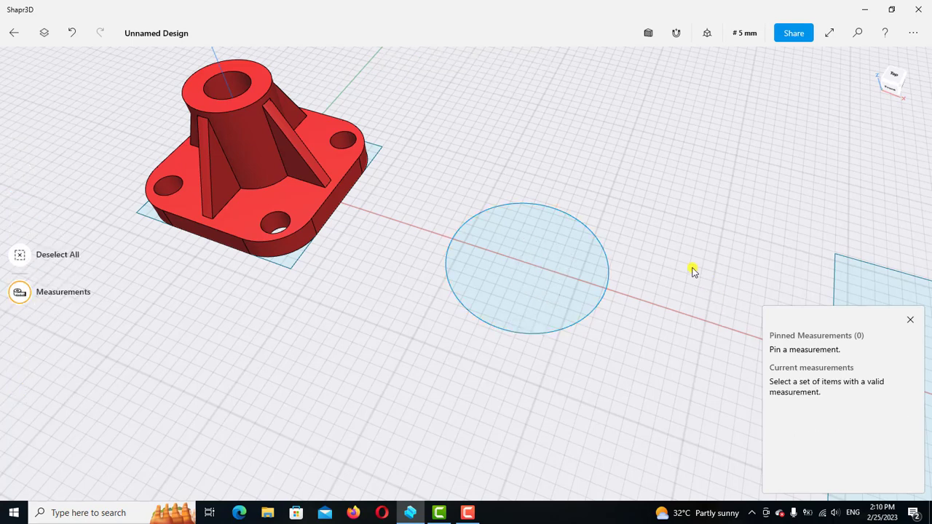
pyautogui.moveTo(654, 168); pyautogui.dragTo(630, 239, button='right')
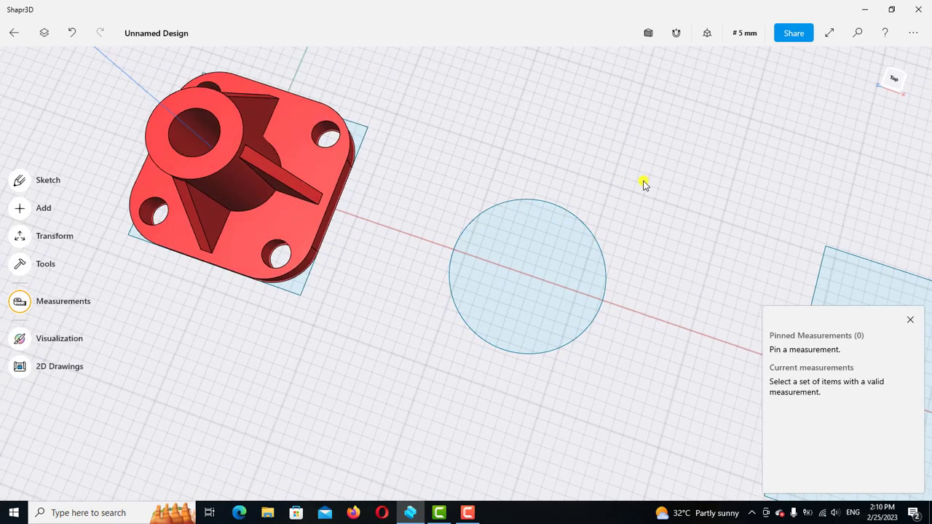
pyautogui.click(593, 313)
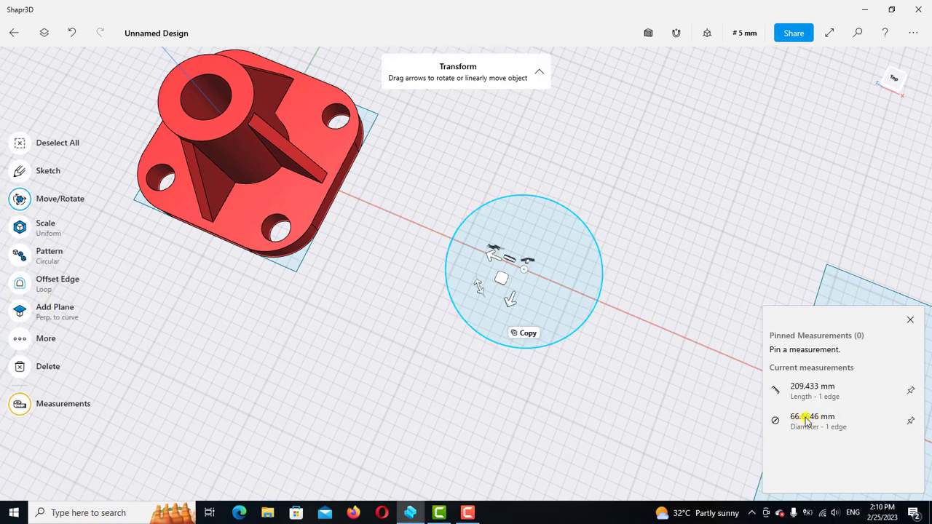
pyautogui.click(692, 187)
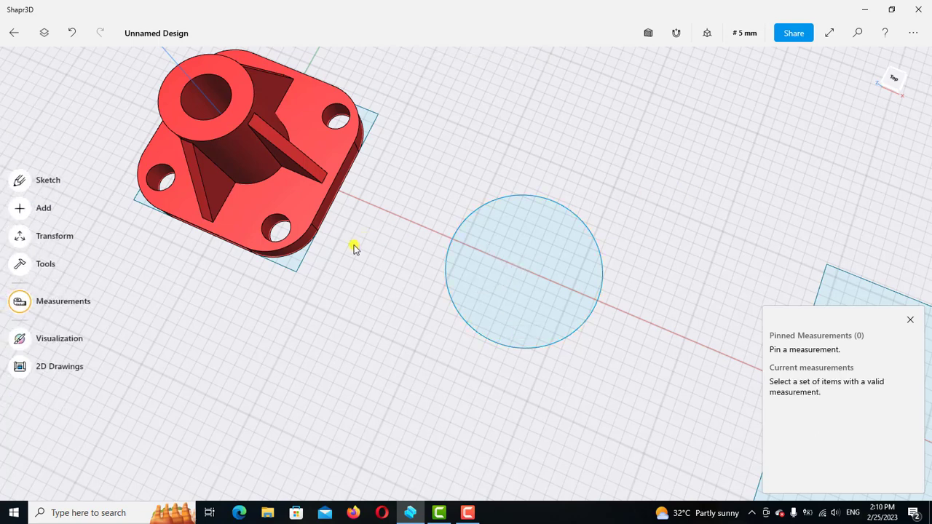
# In the top view, edit the sketch and place the circle's 66.6646 mm diameter dimension inside it
pyautogui.click(892, 79)
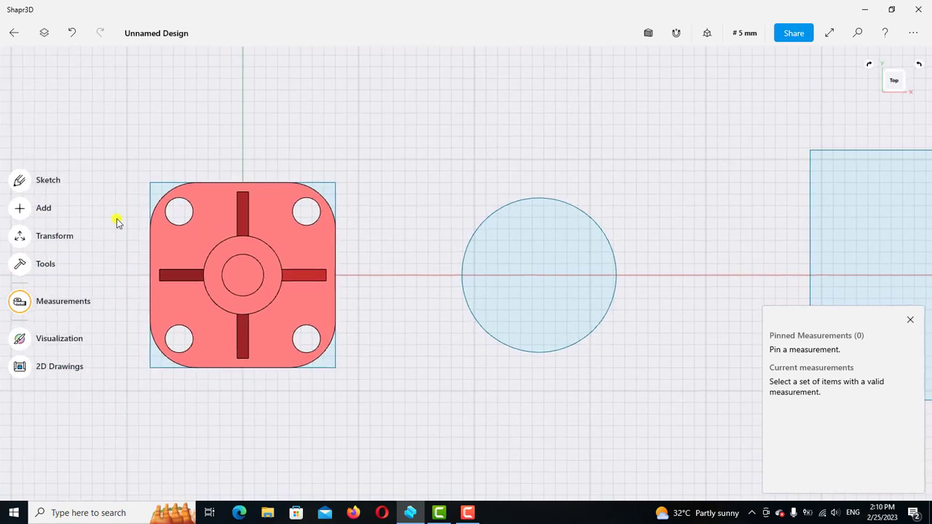
pyautogui.click(20, 184)
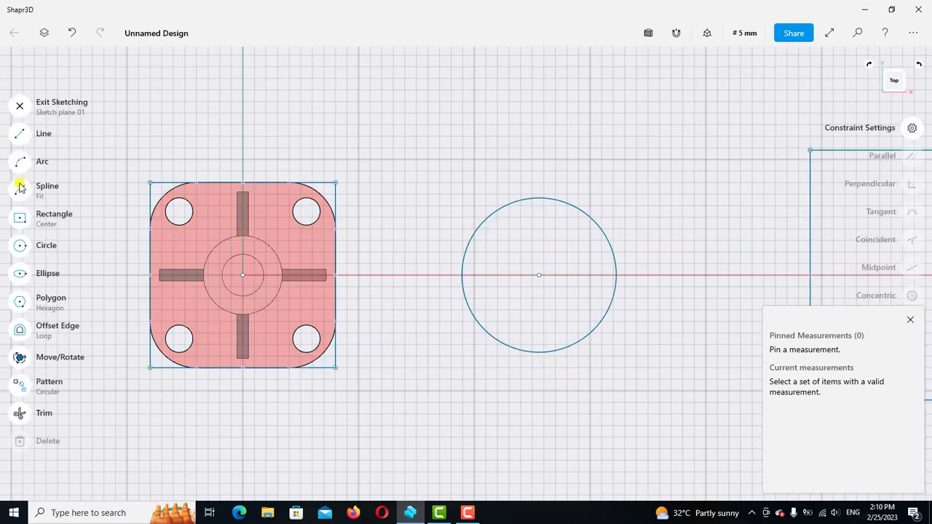
pyautogui.click(538, 201)
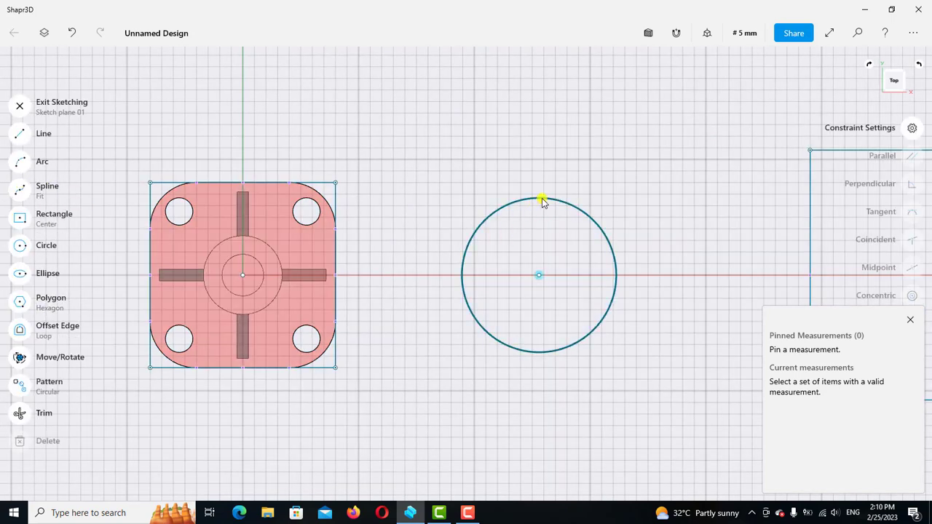
pyautogui.moveTo(677, 281)
pyautogui.mouseDown()
pyautogui.moveTo(521, 290)
pyautogui.moveTo(521, 280)
pyautogui.mouseUp()
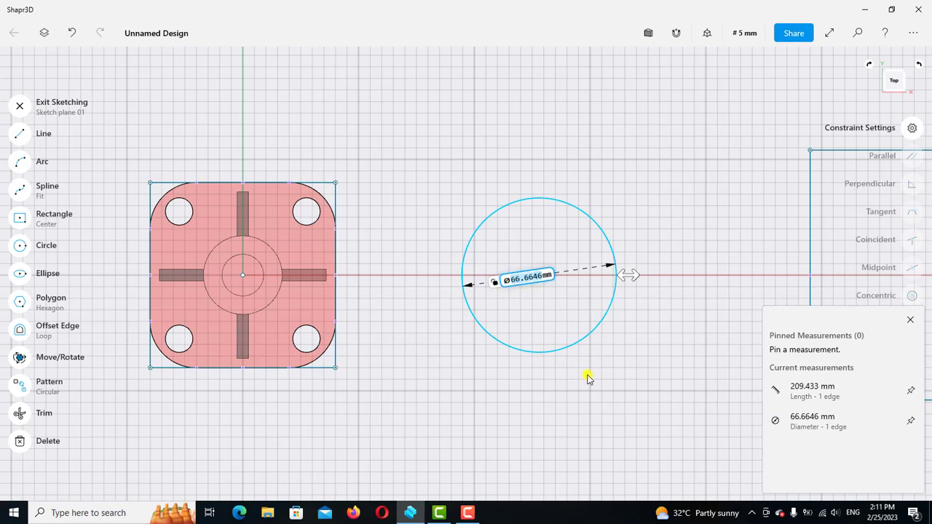
pyautogui.scroll(-2, 587, 378)
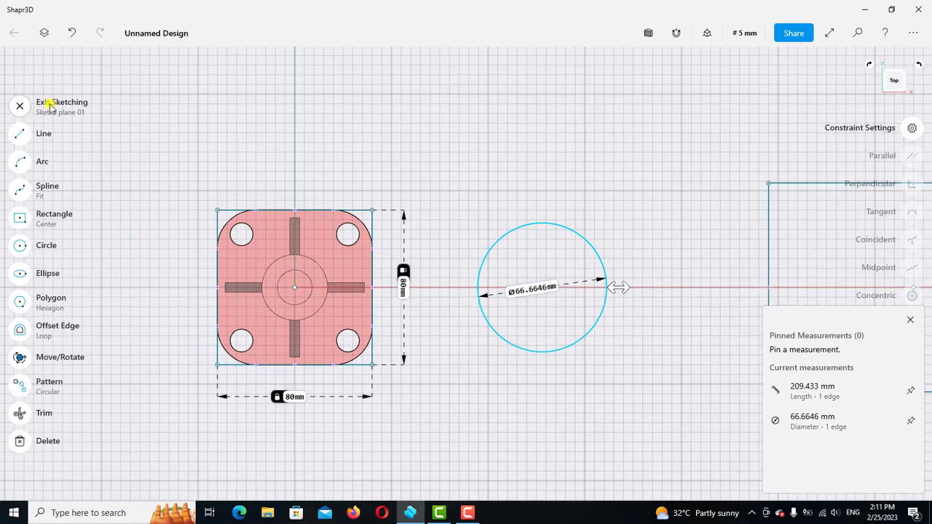
# Exit sketching and orbit back to a 3D perspective view
pyautogui.click(49, 107)
pyautogui.scroll(-2, 560, 200)
pyautogui.moveTo(534, 181)
pyautogui.mouseDown(button='right')
pyautogui.moveTo(465, 183)
pyautogui.moveTo(636, 247)
pyautogui.moveTo(732, 131)
pyautogui.mouseUp(button='right')
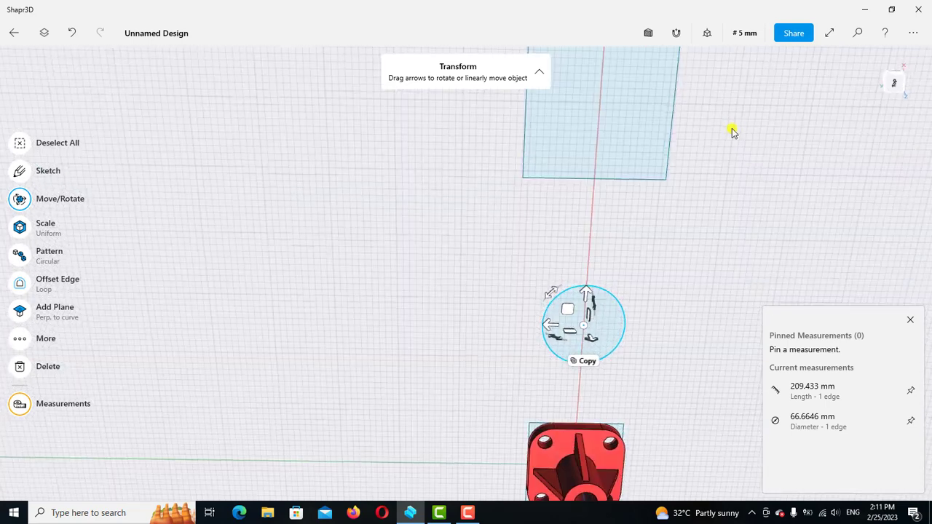
# From the top view, measure the rectangle's left edge (108 mm) and bottom edge (150 mm)
pyautogui.click(896, 85)
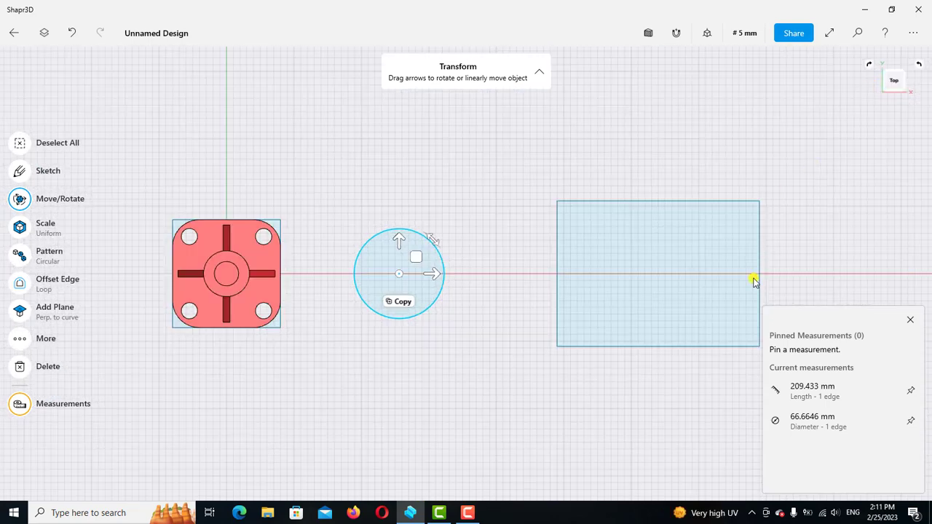
pyautogui.scroll(2, 754, 282)
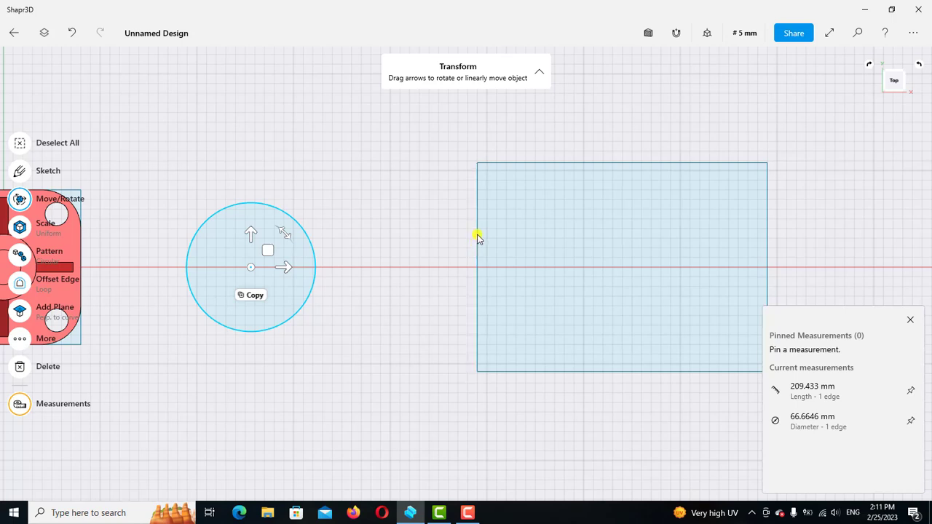
pyautogui.click(477, 241)
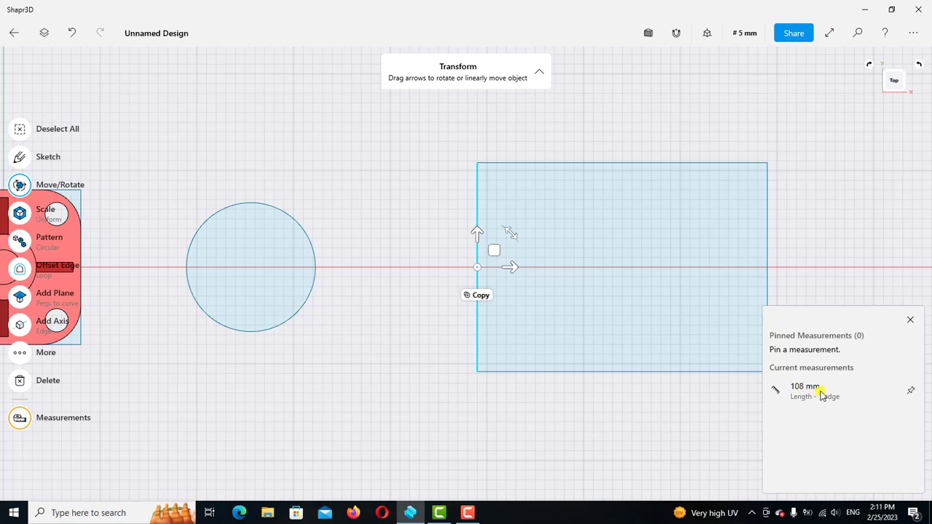
pyautogui.click(617, 381)
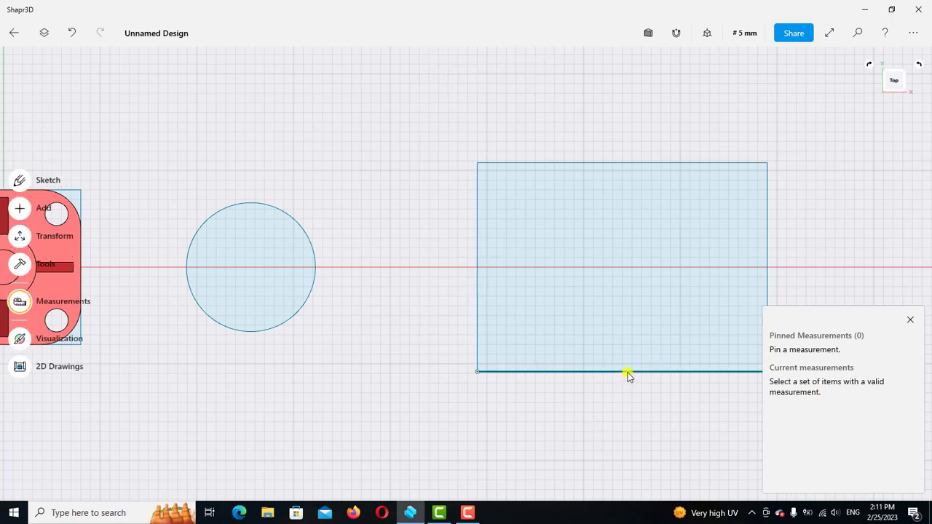
pyautogui.click(627, 372)
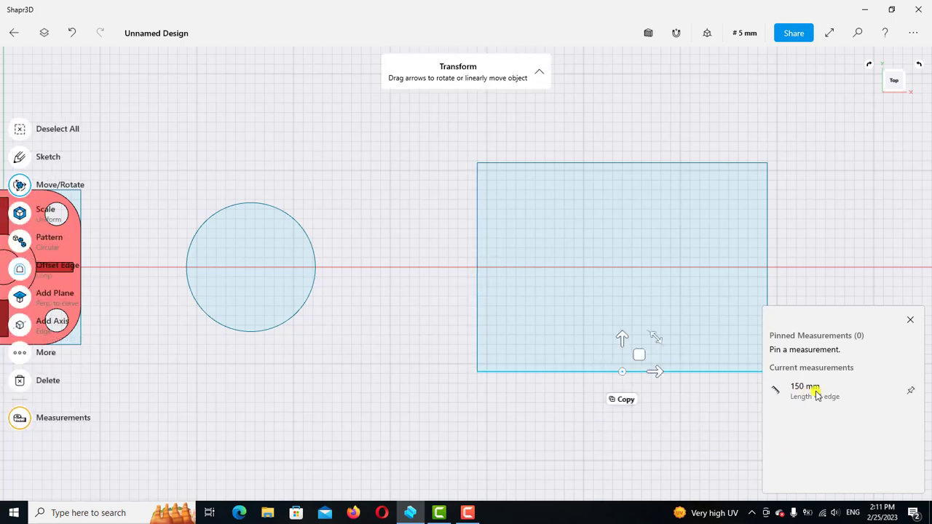
pyautogui.click(684, 436)
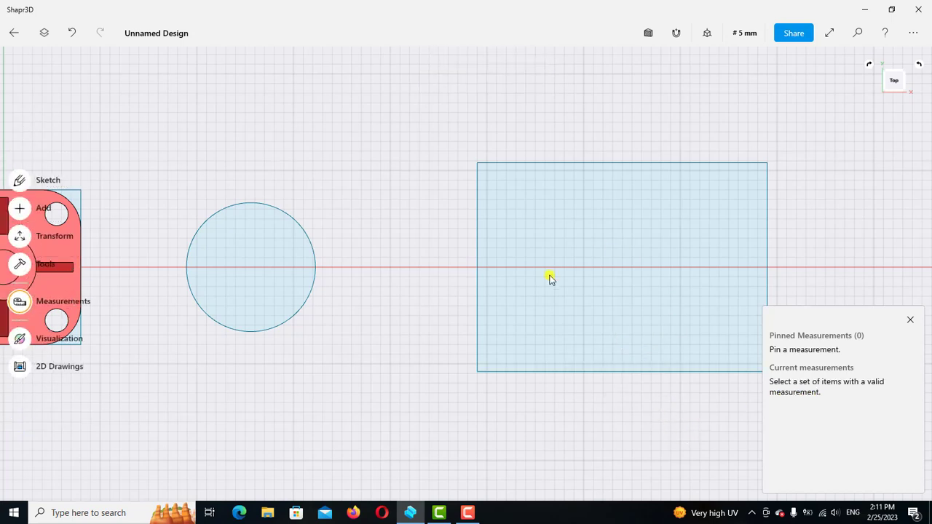
# Measure the rectangle's 16200 mm² area and the 90° corner between its left and bottom edges
pyautogui.click(626, 225)
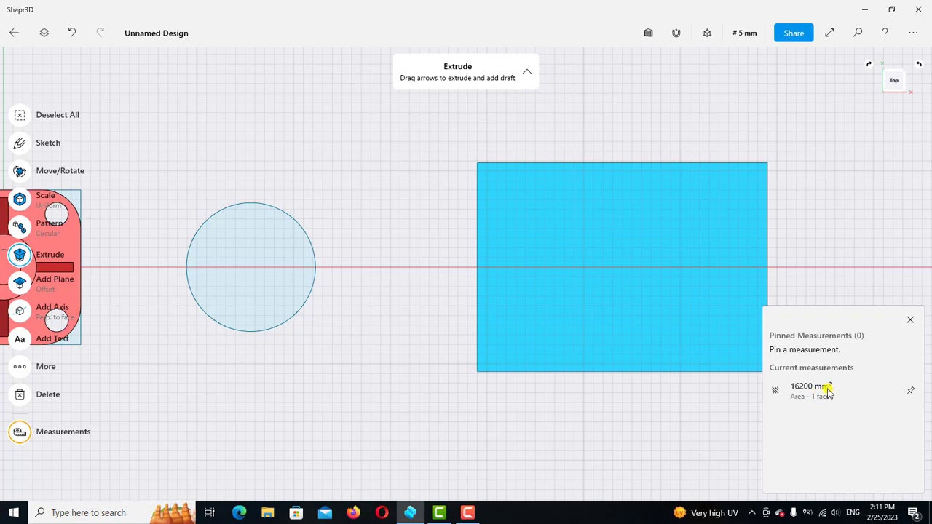
pyautogui.click(586, 428)
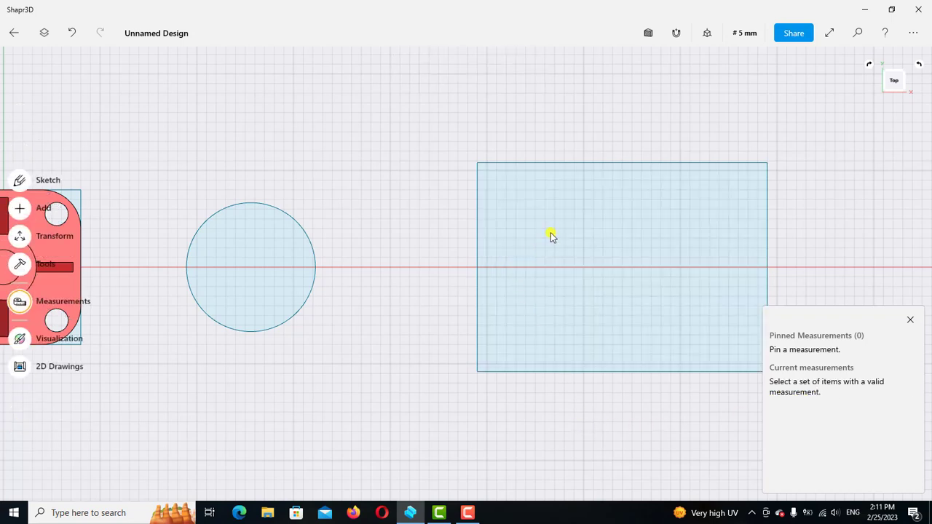
pyautogui.click(477, 317)
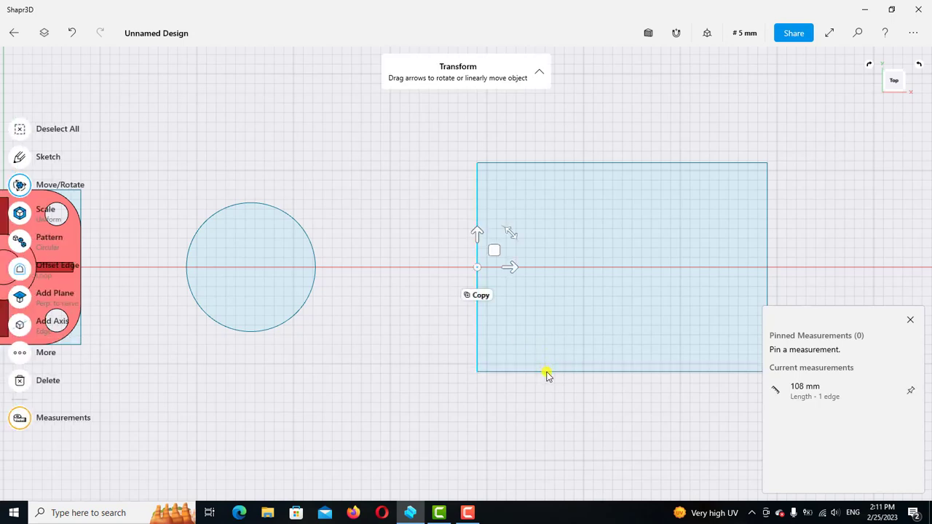
pyautogui.click(557, 373)
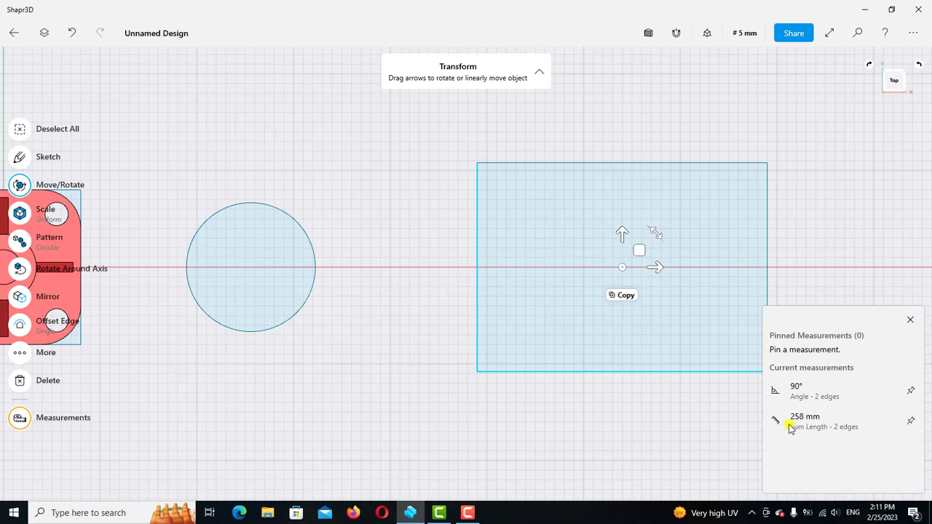
pyautogui.click(429, 370)
pyautogui.scroll(-2, 550, 305)
pyautogui.hscroll(3, 444, 273)
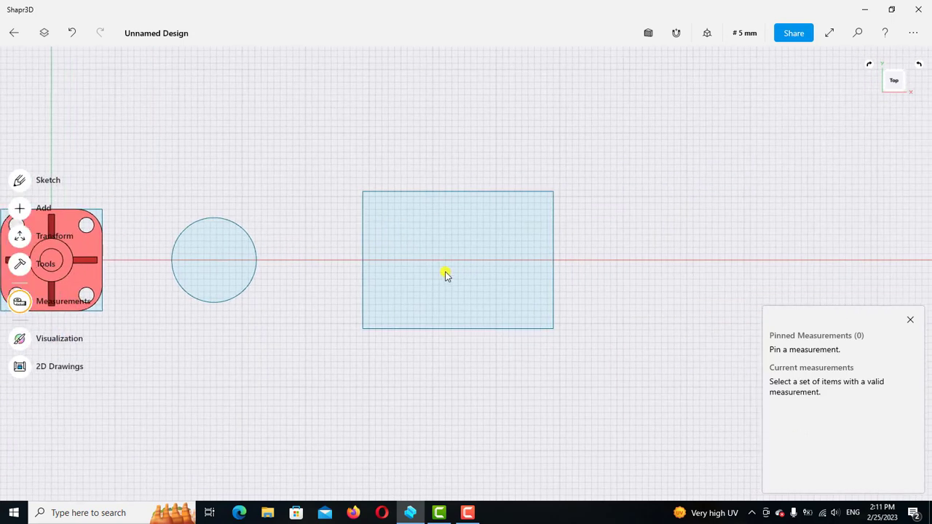
pyautogui.scroll(-1, 443, 272)
# Sketch an inverted V of two joined lines, about 142.8728 mm and 145.6022 mm long
pyautogui.click(20, 181)
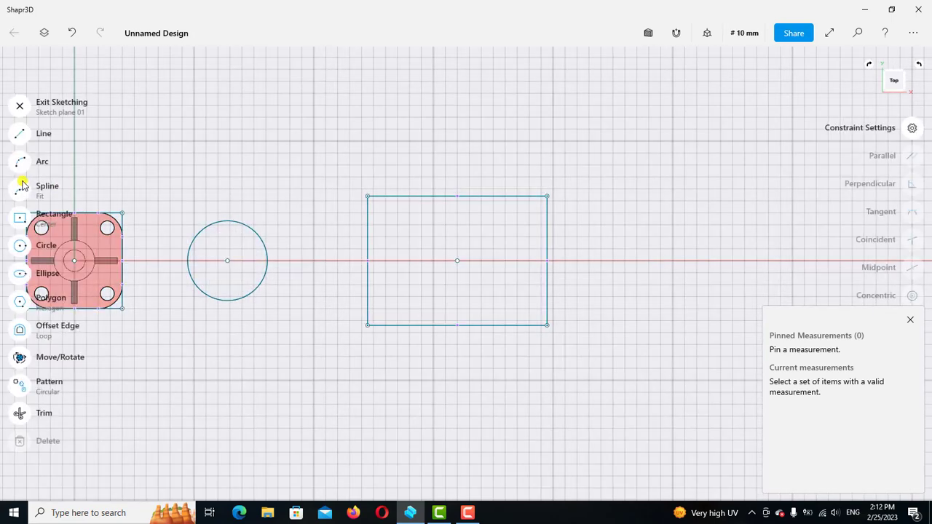
pyautogui.click(20, 133)
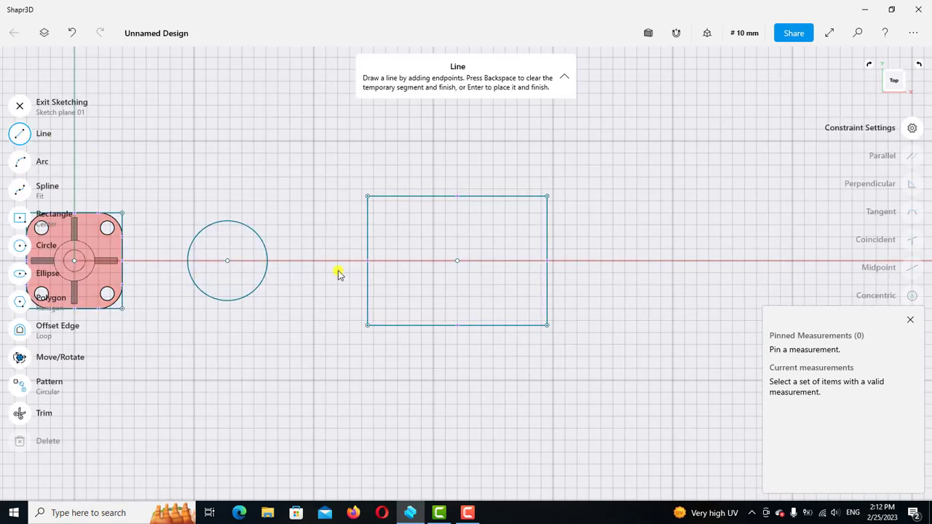
pyautogui.scroll(-1, 616, 321)
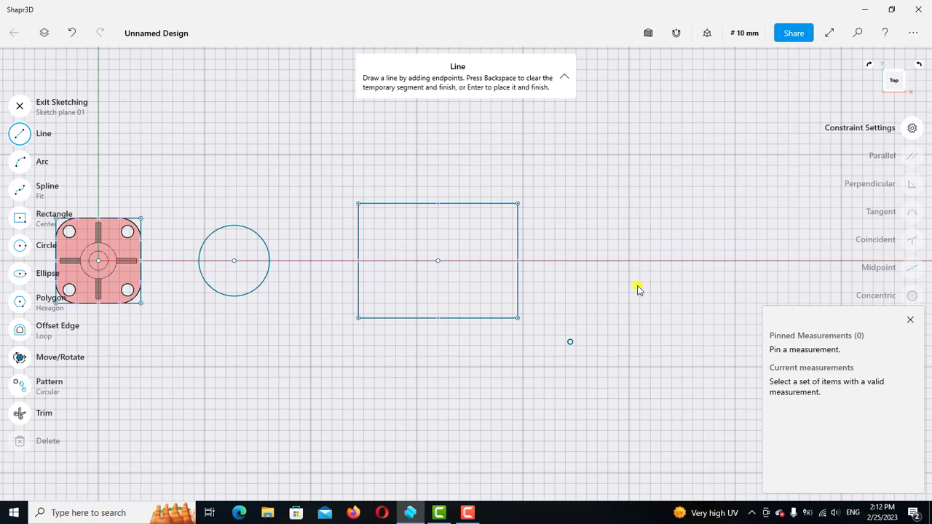
pyautogui.click(592, 287)
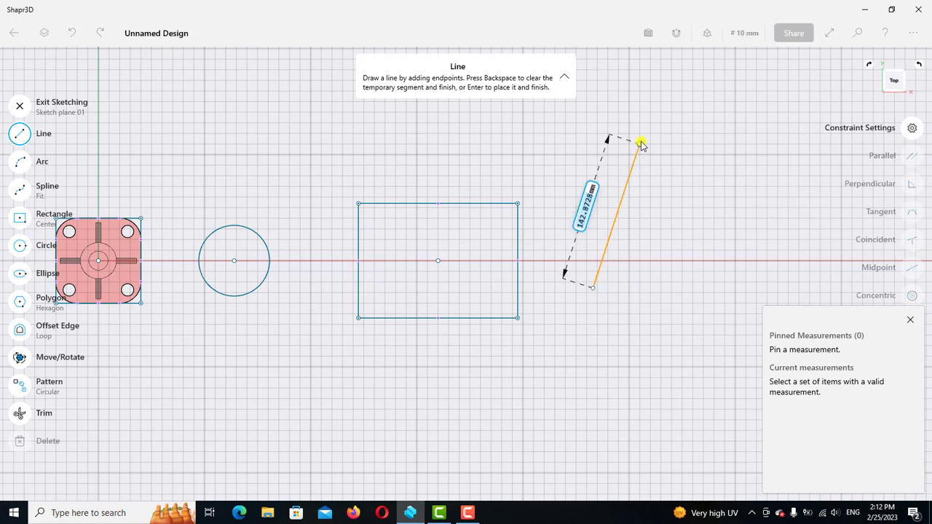
pyautogui.click(640, 143)
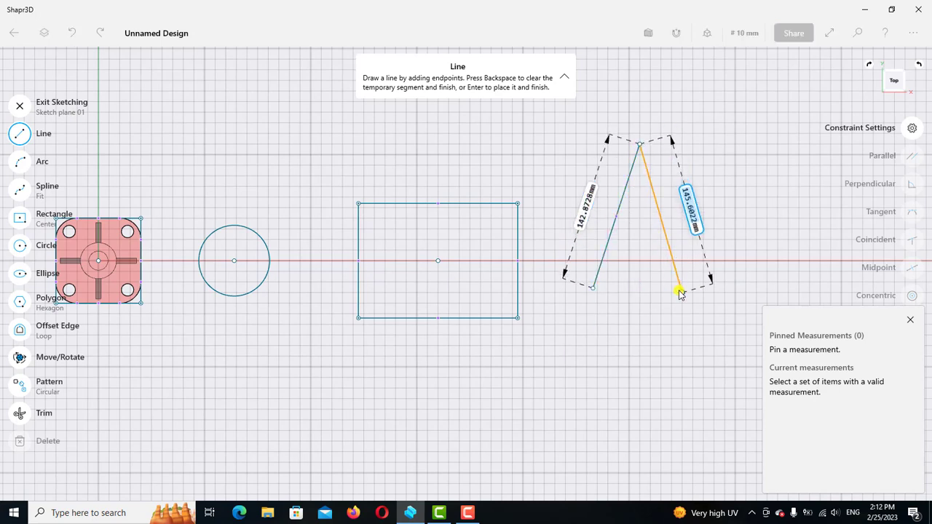
pyautogui.doubleClick(679, 292)
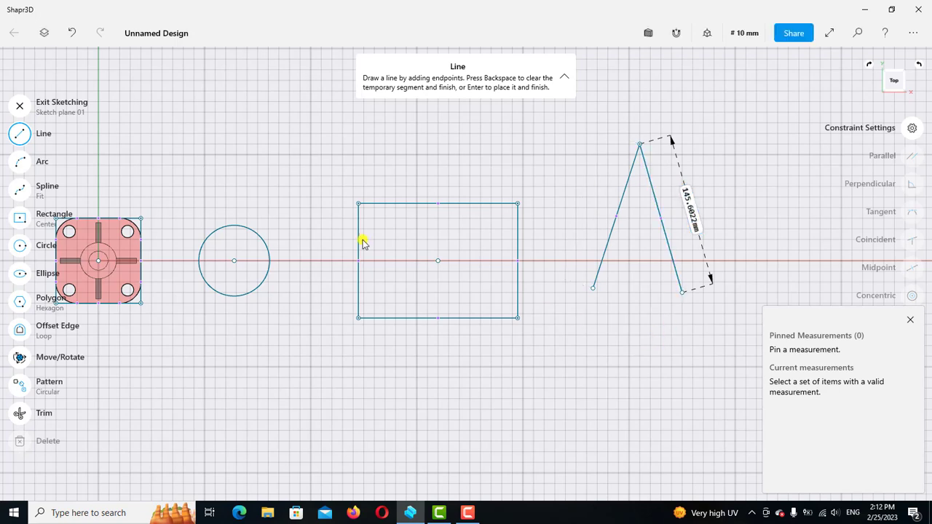
pyautogui.click(71, 133)
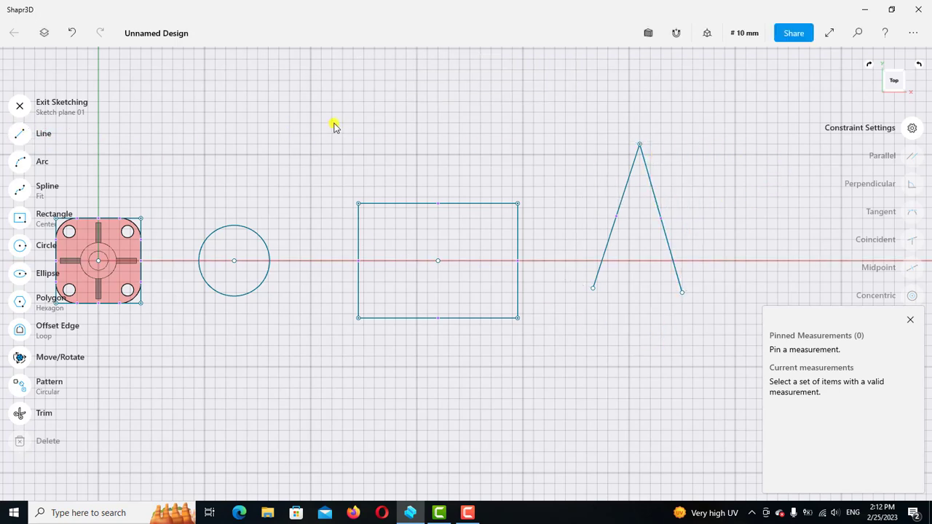
pyautogui.click(624, 194)
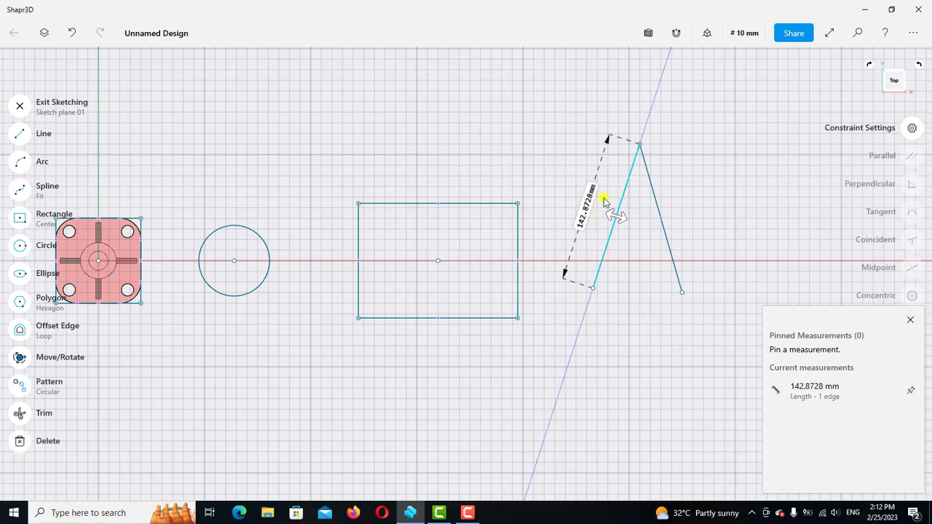
pyautogui.click(586, 213)
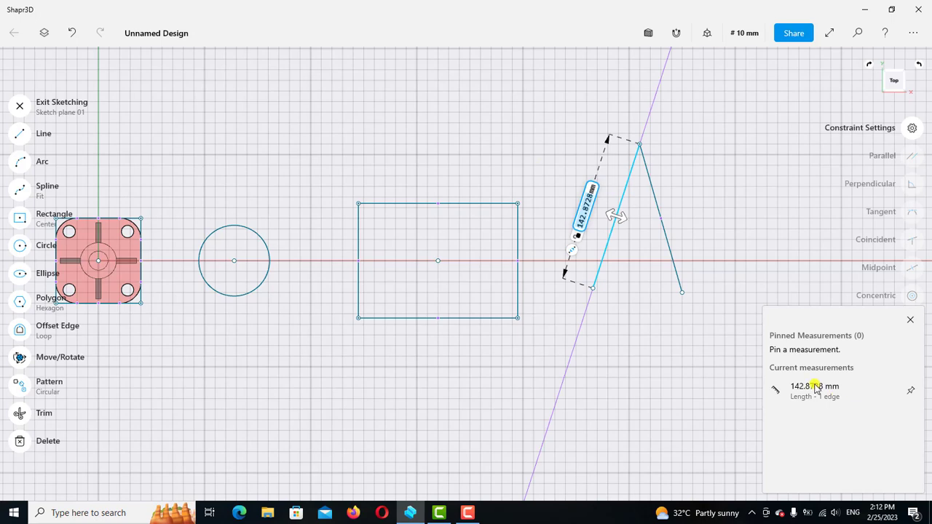
pyautogui.click(673, 260)
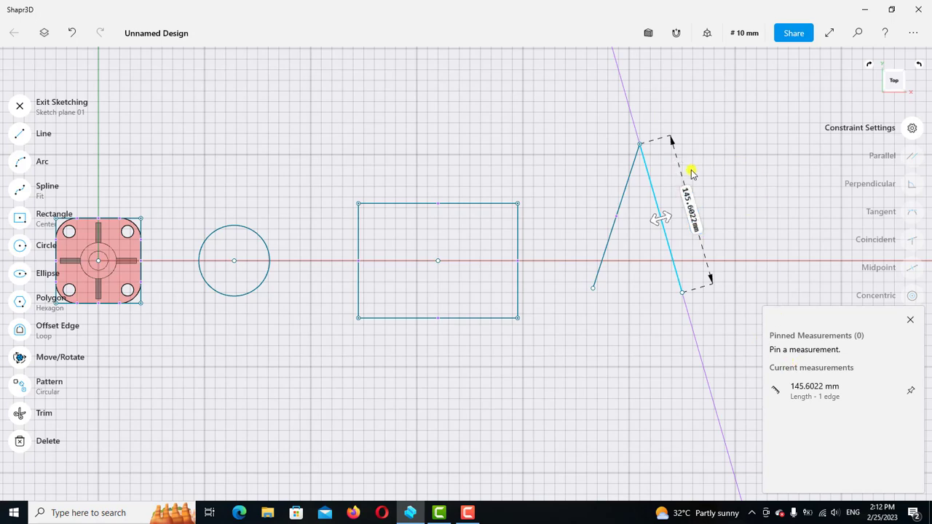
pyautogui.click(631, 182)
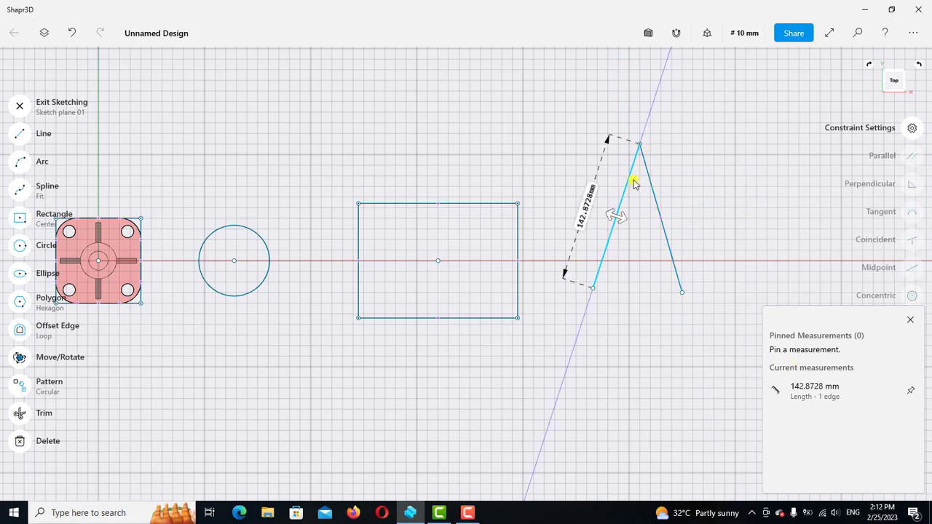
pyautogui.click(657, 209)
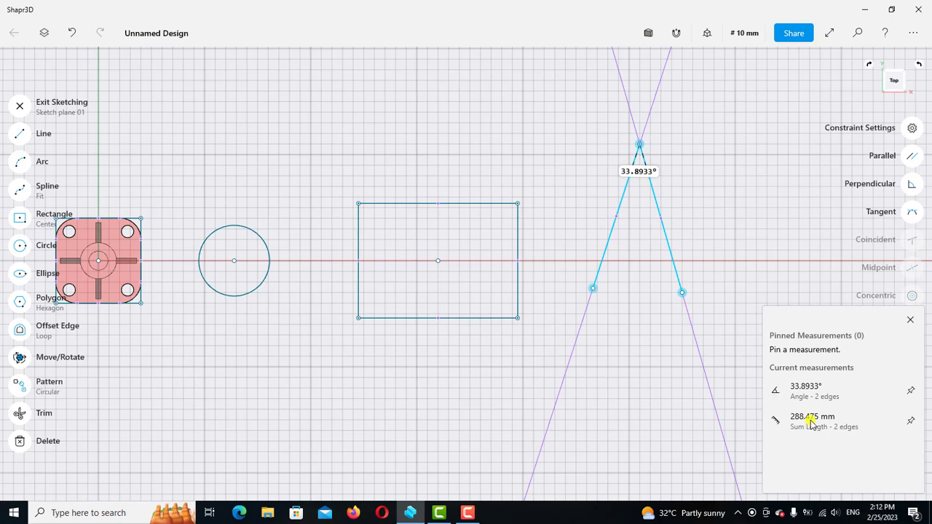
pyautogui.click(745, 213)
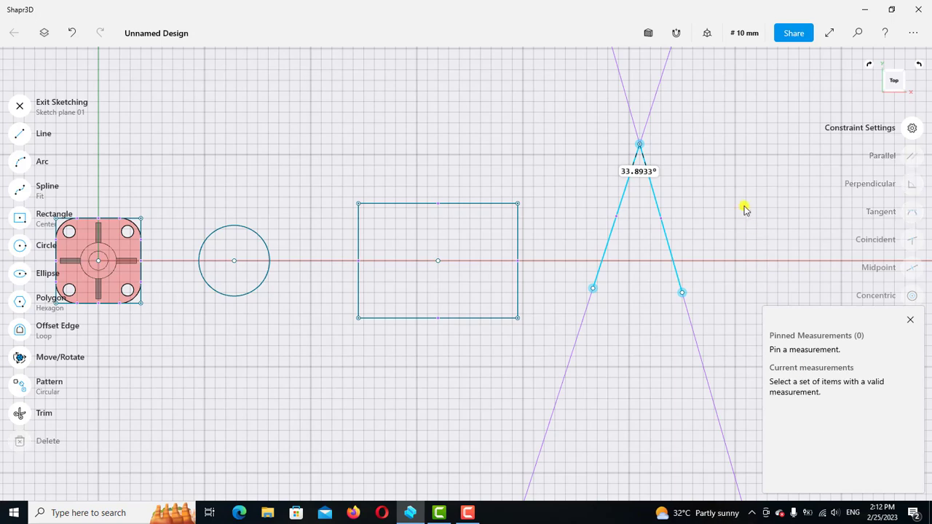
# Exit the sketch, zoom in on the shapes, and switch to the Default View perspective
pyautogui.click(18, 106)
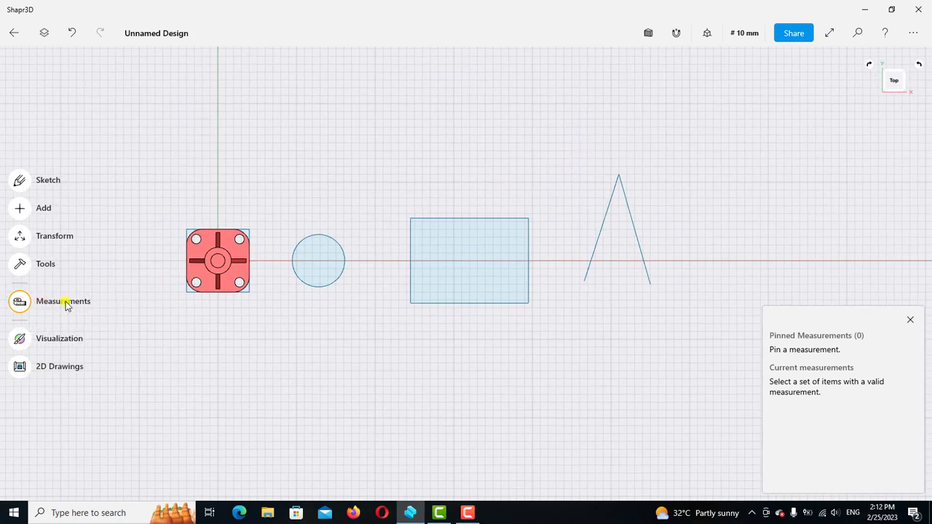
pyautogui.scroll(1, 339, 252)
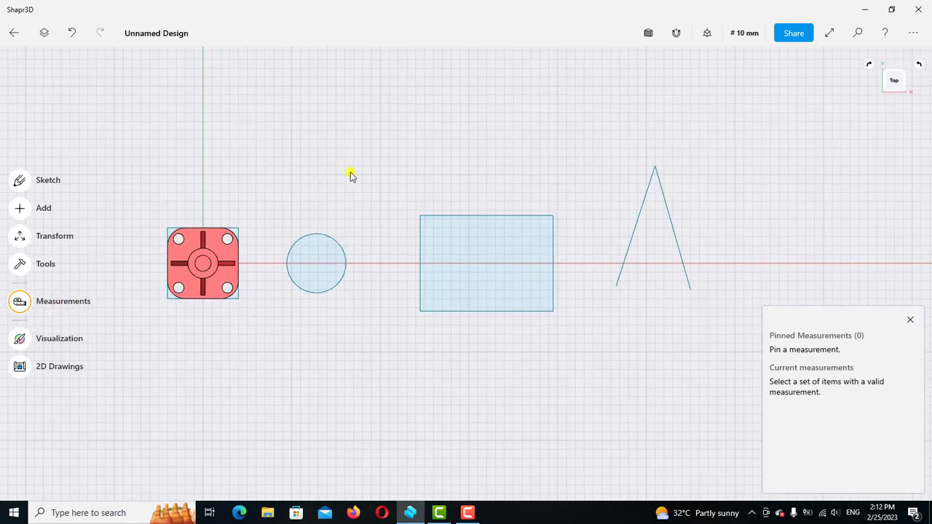
pyautogui.scroll(2, 463, 179)
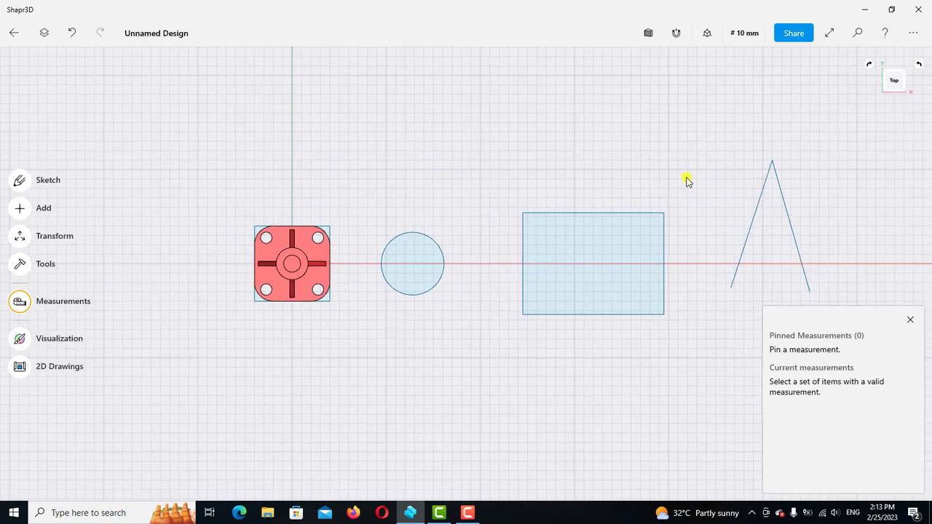
pyautogui.click(706, 34)
pyautogui.click(664, 90)
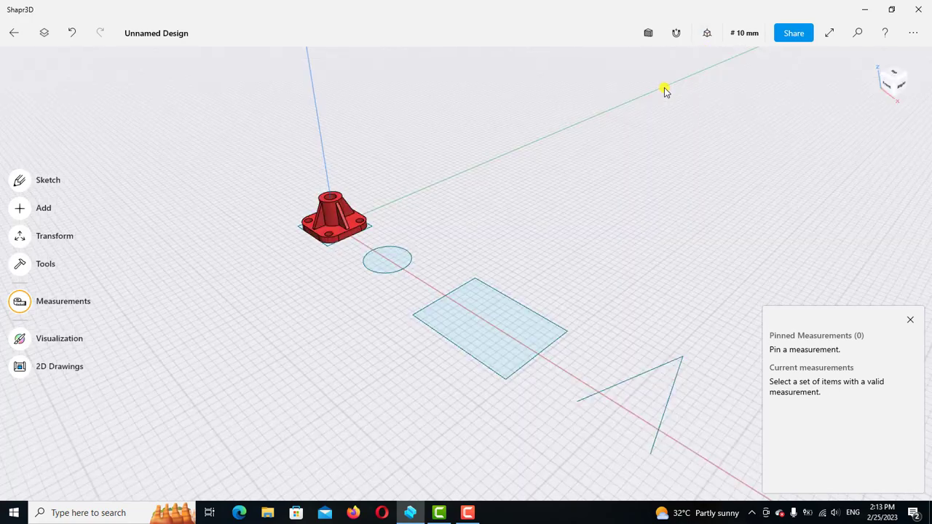